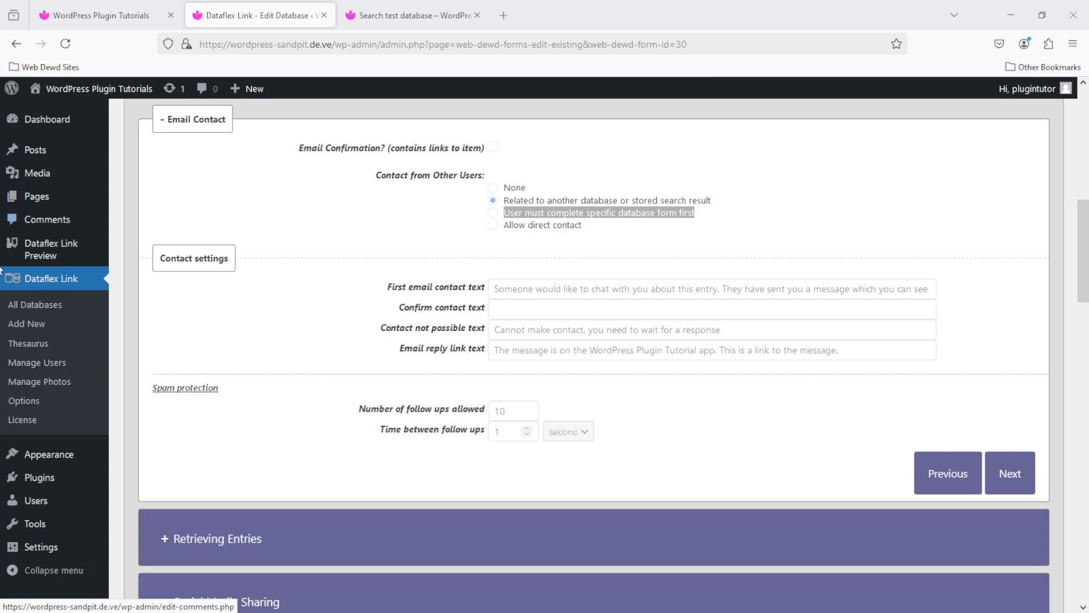
Open the Dataflex Link 'New database/ search' page from the admin sidebar
left_click(37, 328)
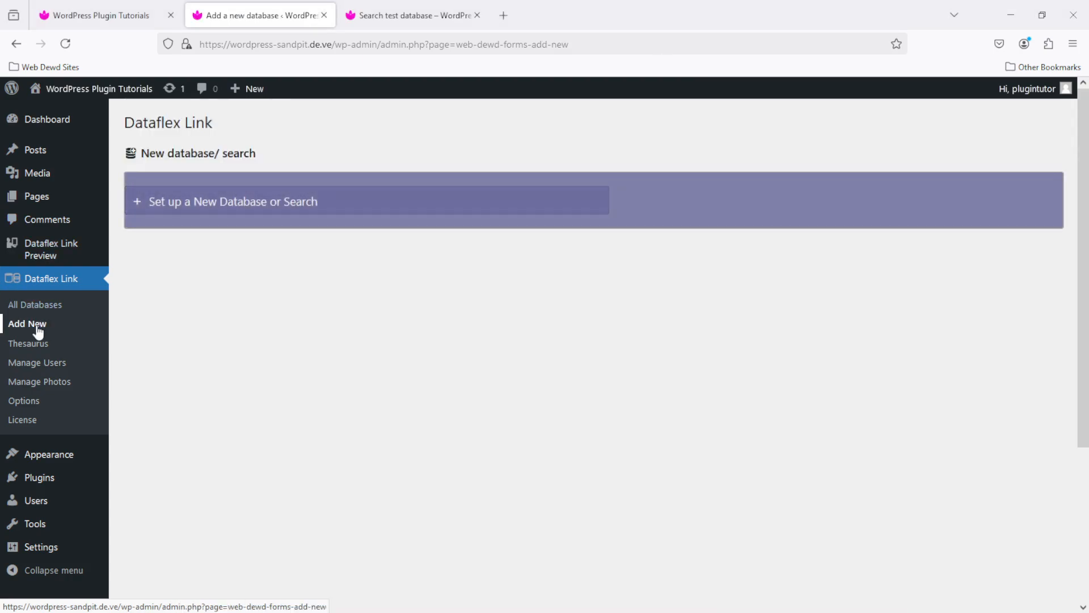
Start a new database named 'Message Database' with type Database
left_click(175, 202)
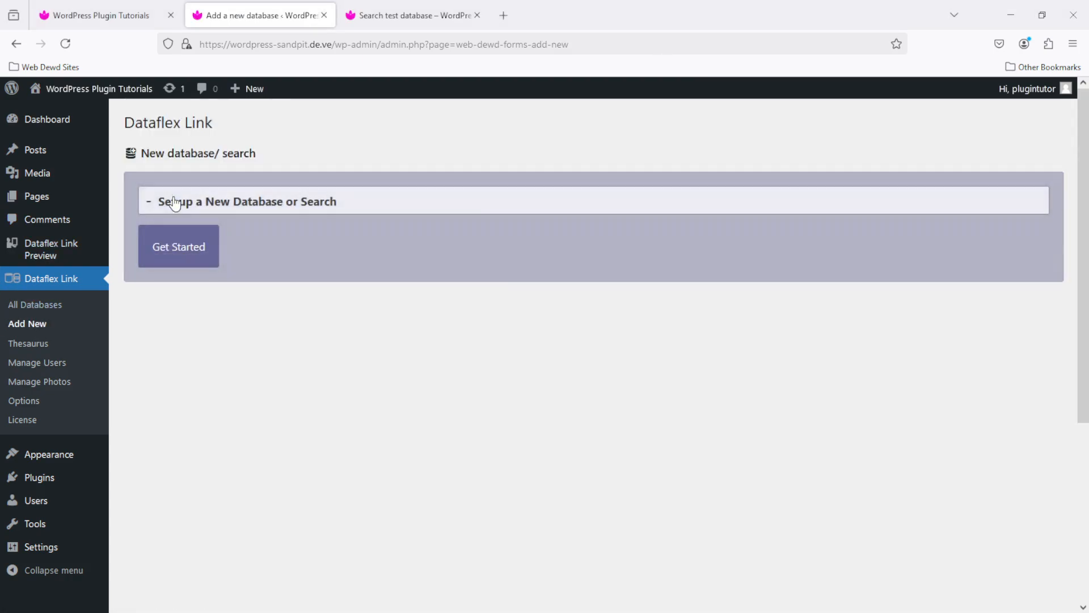
left_click(177, 244)
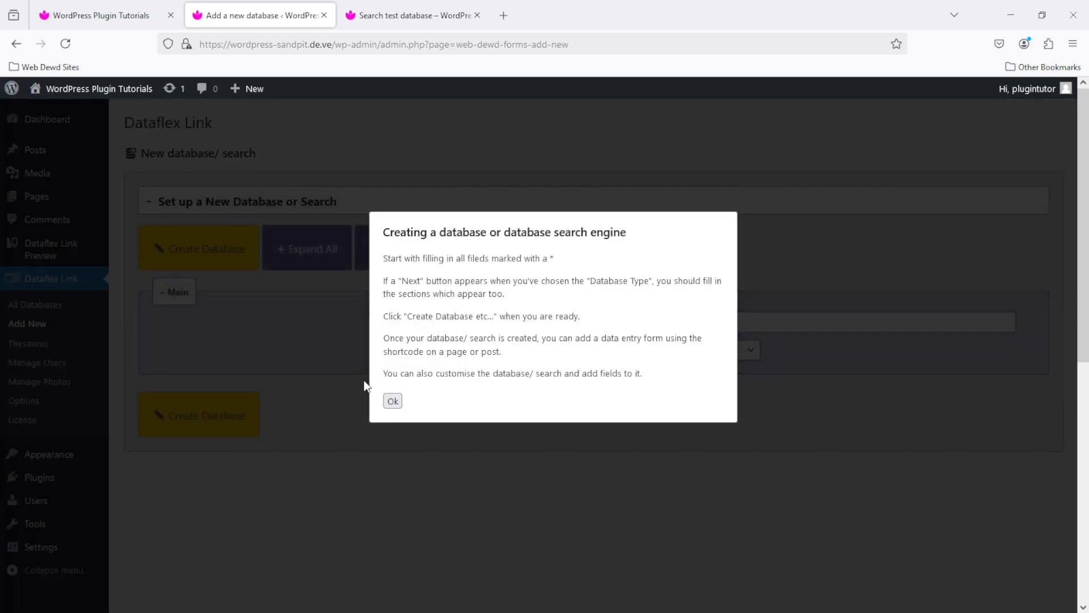
left_click(393, 401)
left_click(522, 321)
type("Message Database")
left_click(584, 355)
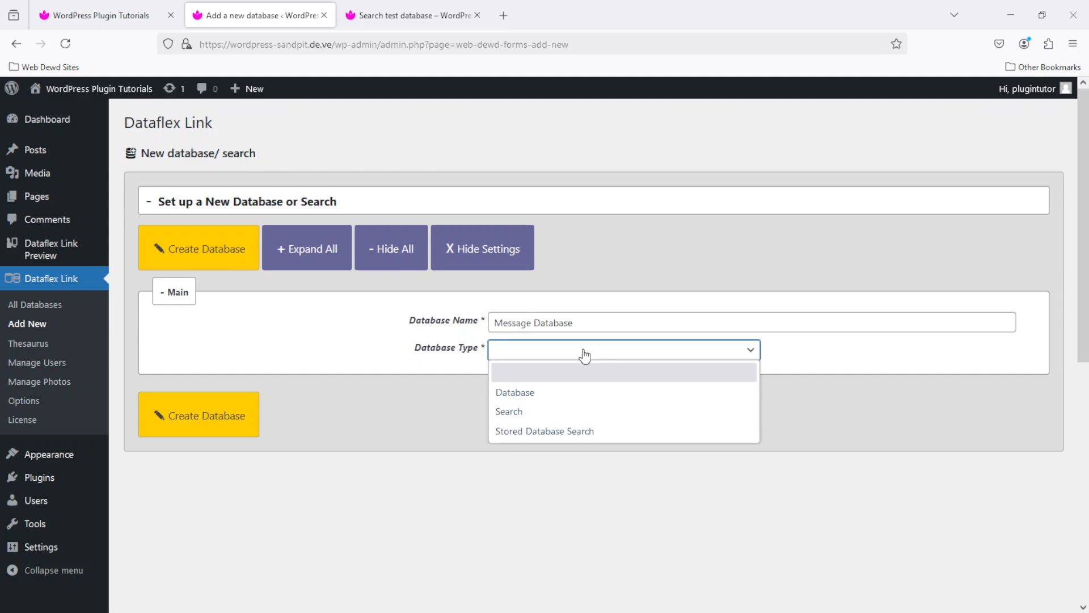
left_click(584, 392)
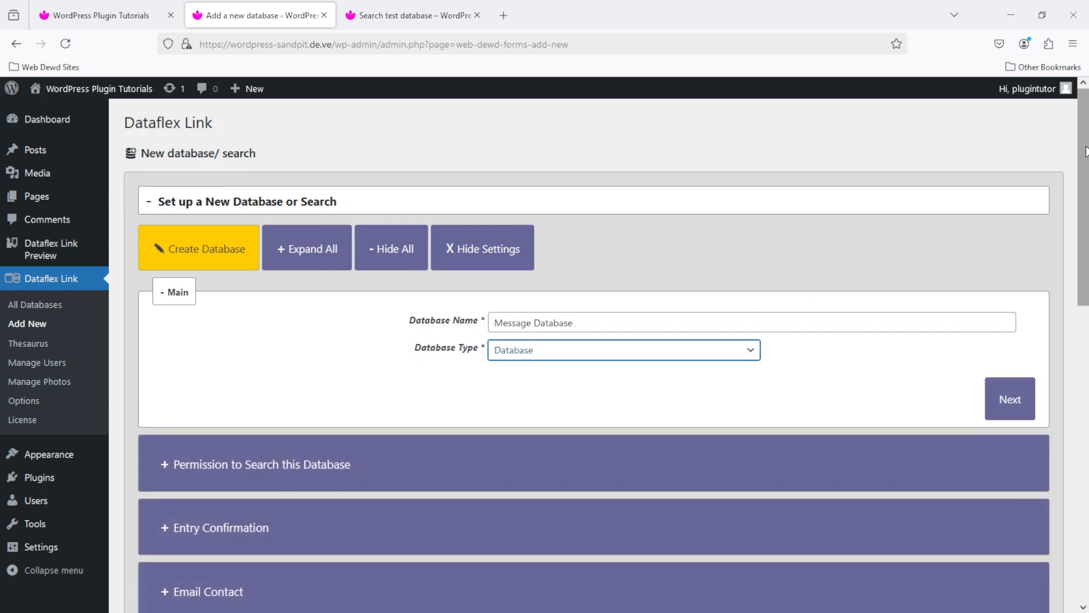
Allow related-database email contact with reply link text 'Reply to person who sent the message'
left_click_drag(1085, 151, 1083, 322)
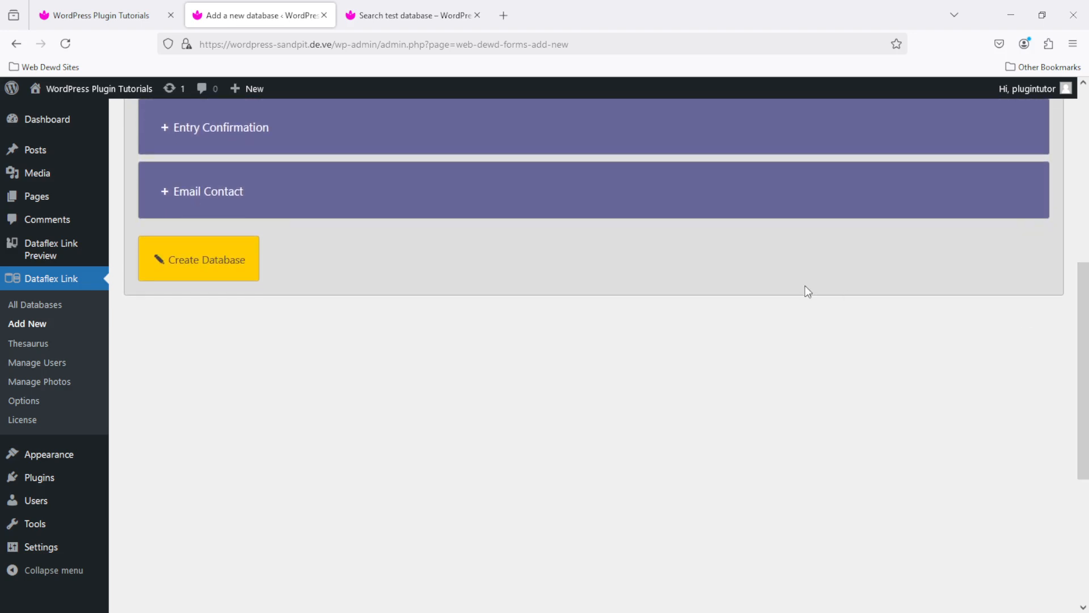
left_click(171, 192)
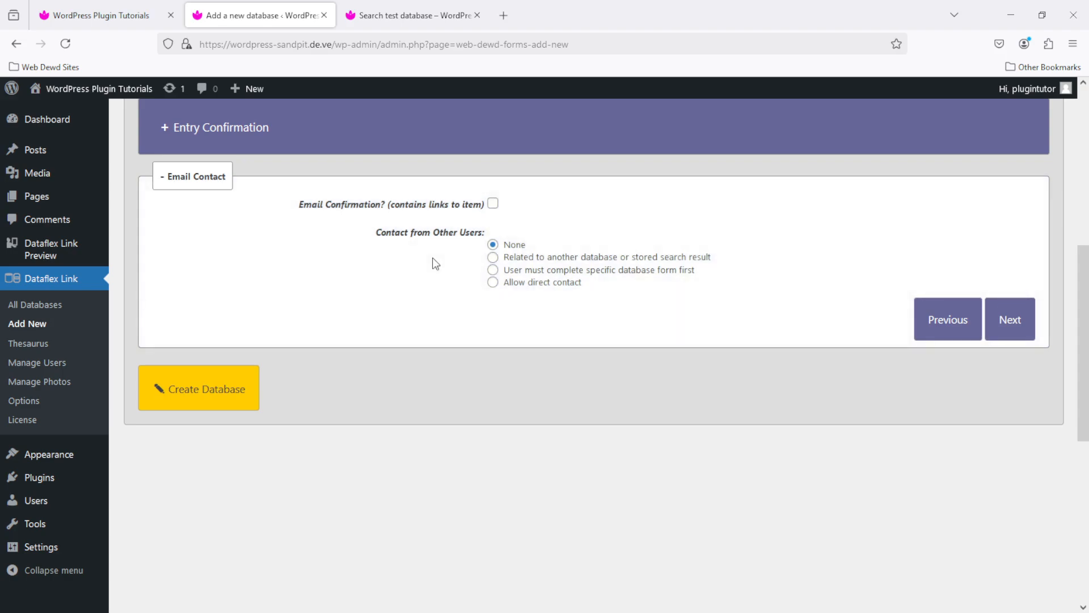
left_click(493, 257)
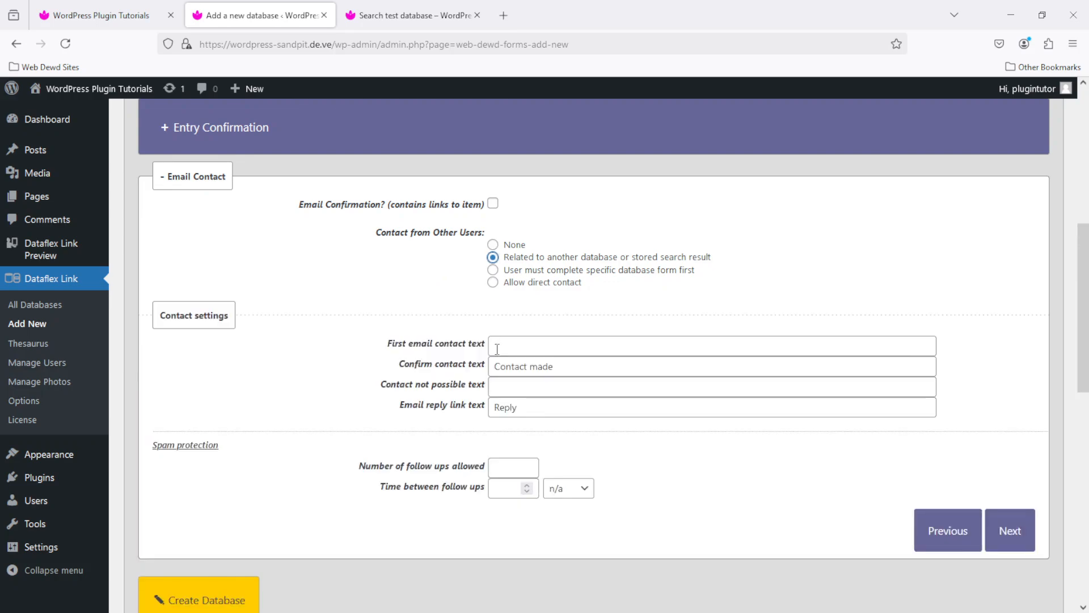
left_click(537, 410)
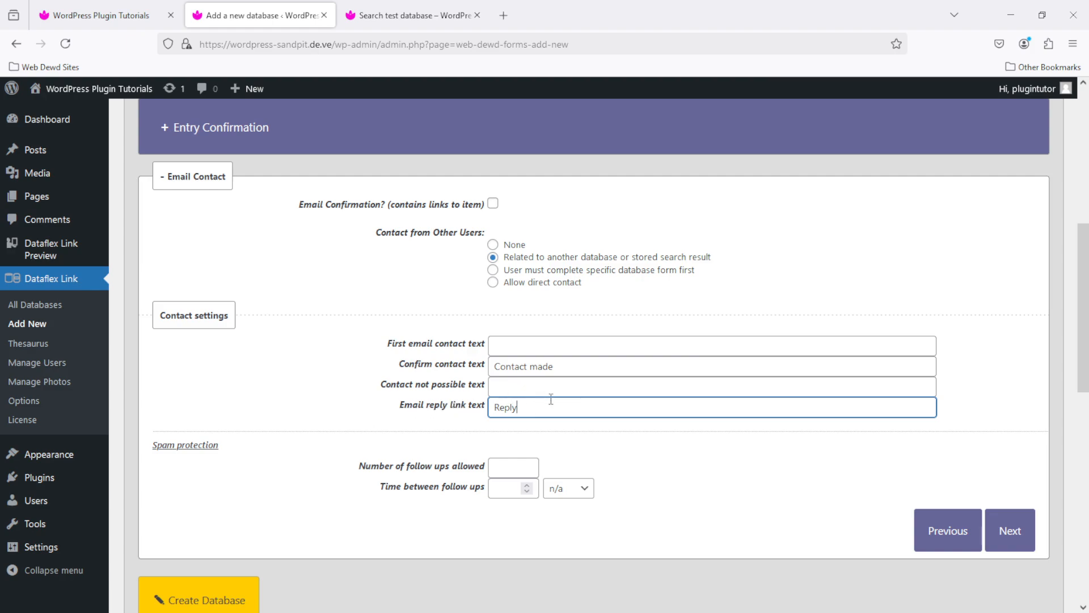
type("to person who sent the message")
Create the database, copy its [dataflex-link database="57"] shortcode, and start a new page
left_click(220, 590)
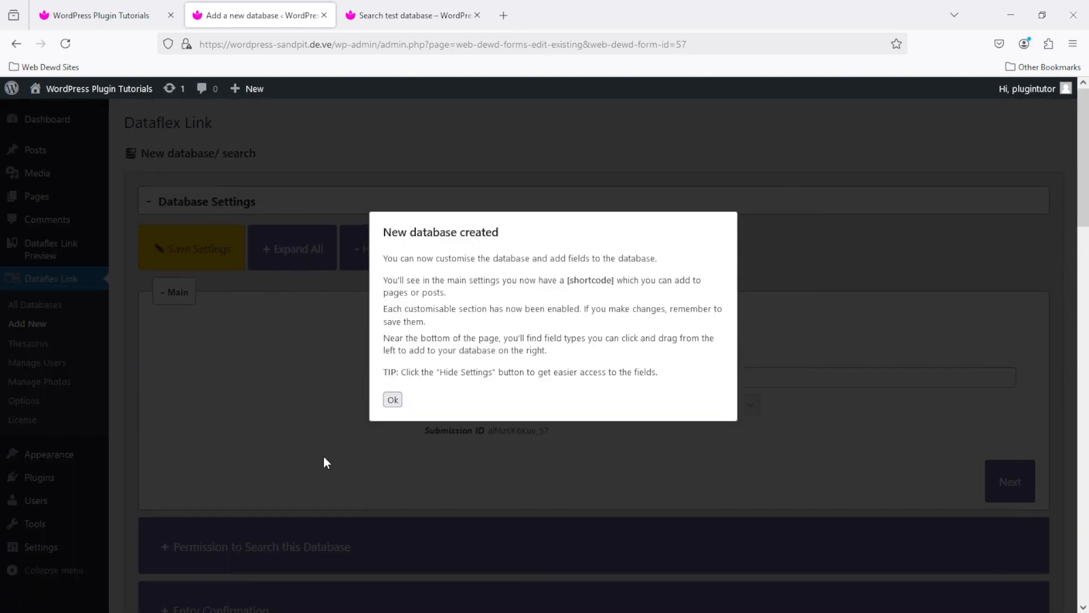
left_click(391, 400)
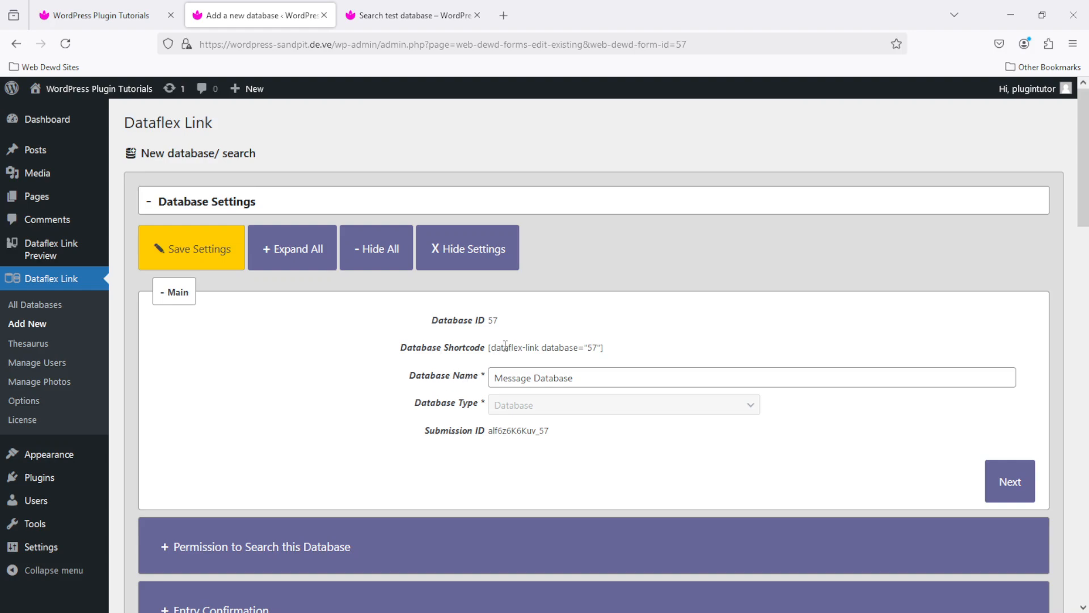
triple_click(549, 347)
key("ctrl+c")
mouse_move(50, 198)
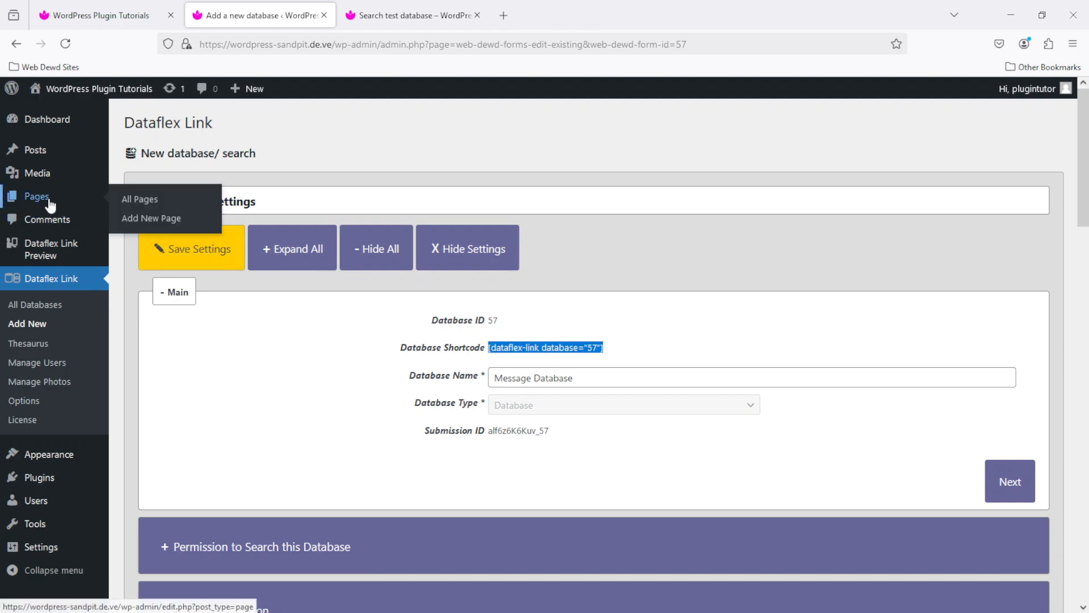
left_click(154, 221)
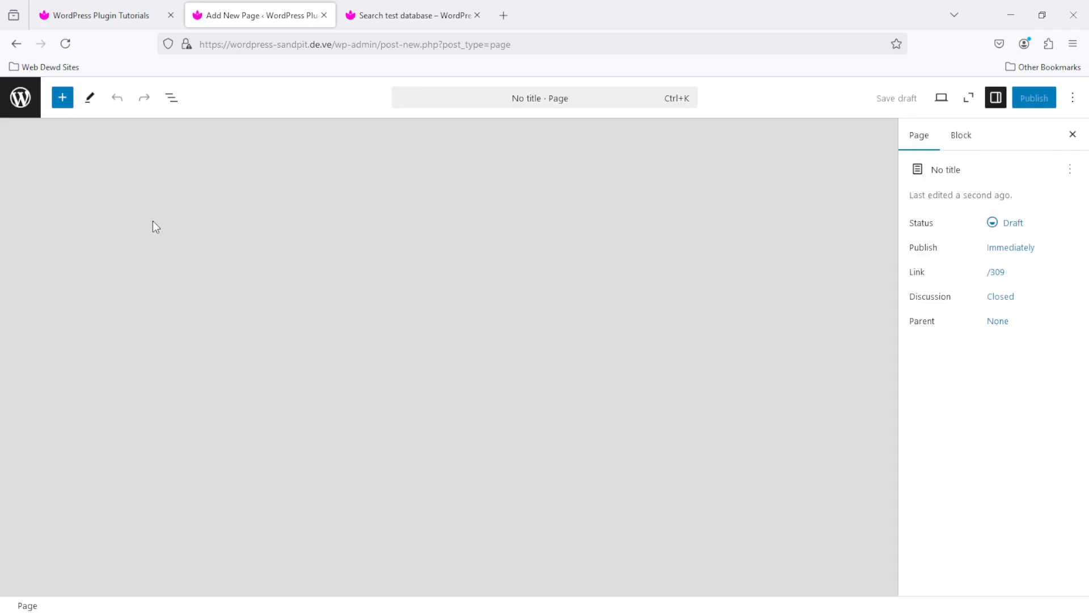
Title the page 'Message to Database Owner' and add a Shortcode block with the copied shortcode
type("Mes")
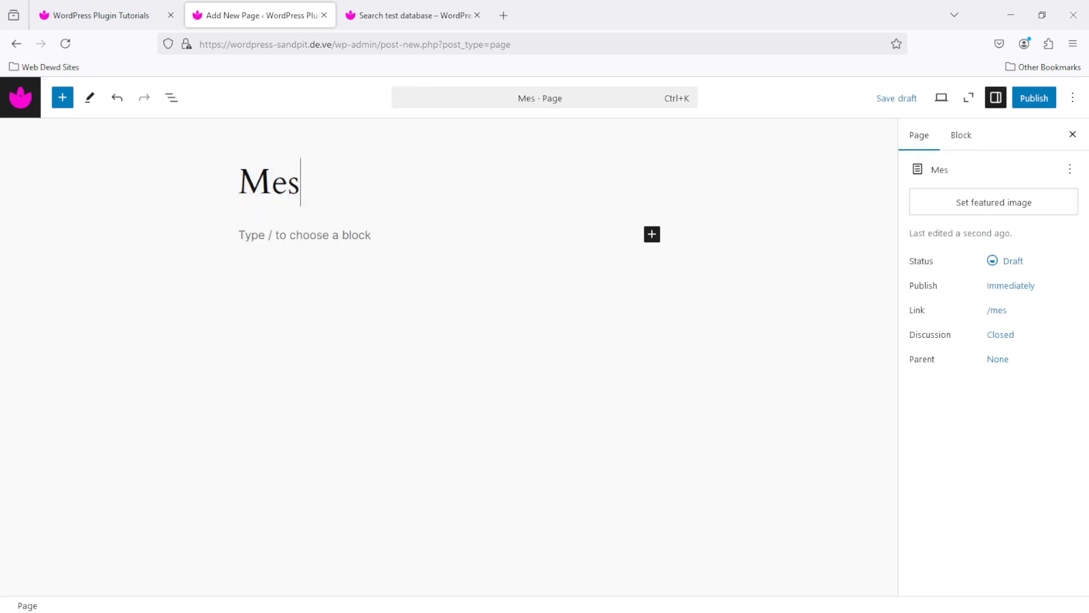
type("sage to Database Owner")
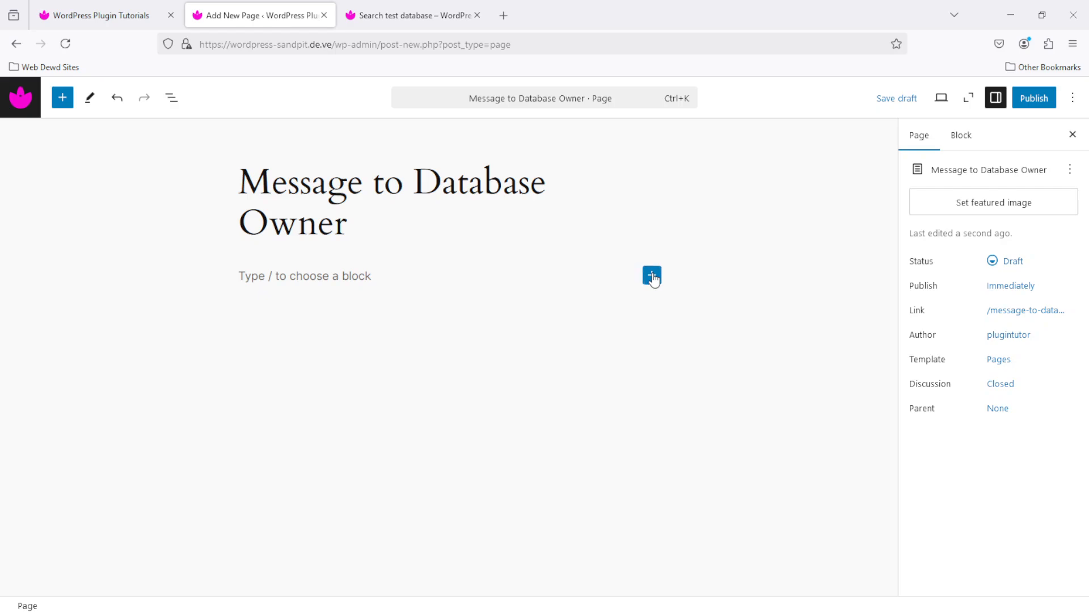
left_click(652, 276)
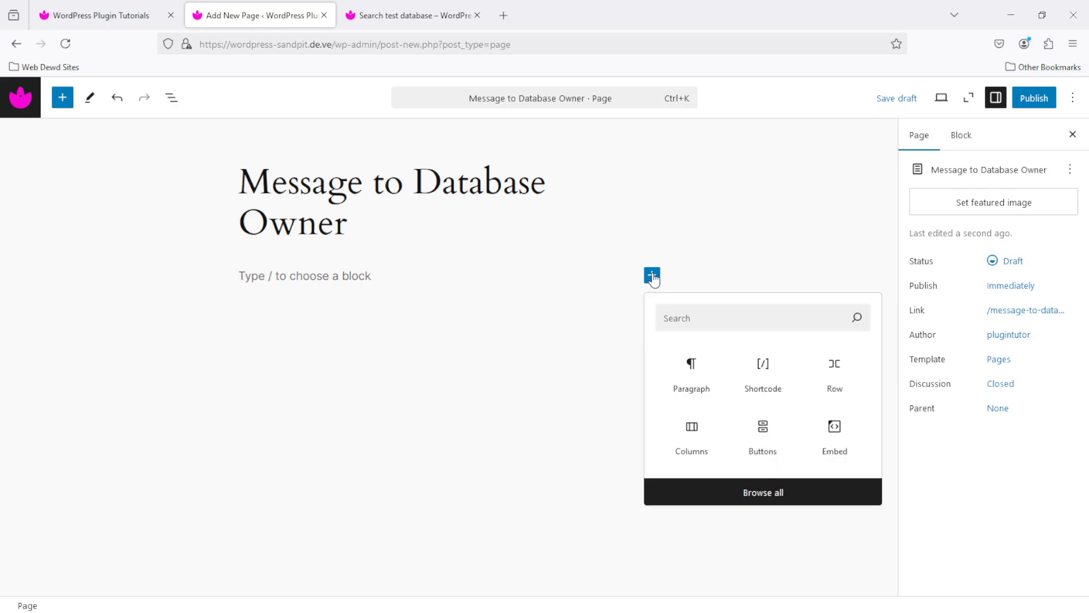
left_click(762, 369)
key("ctrl+v")
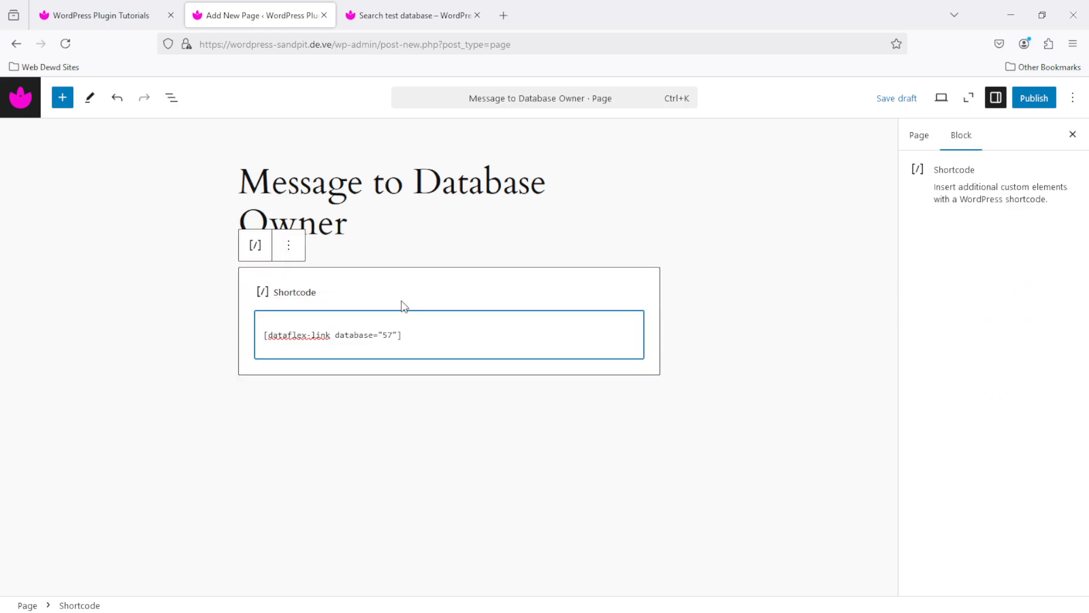
key("BackSpace")
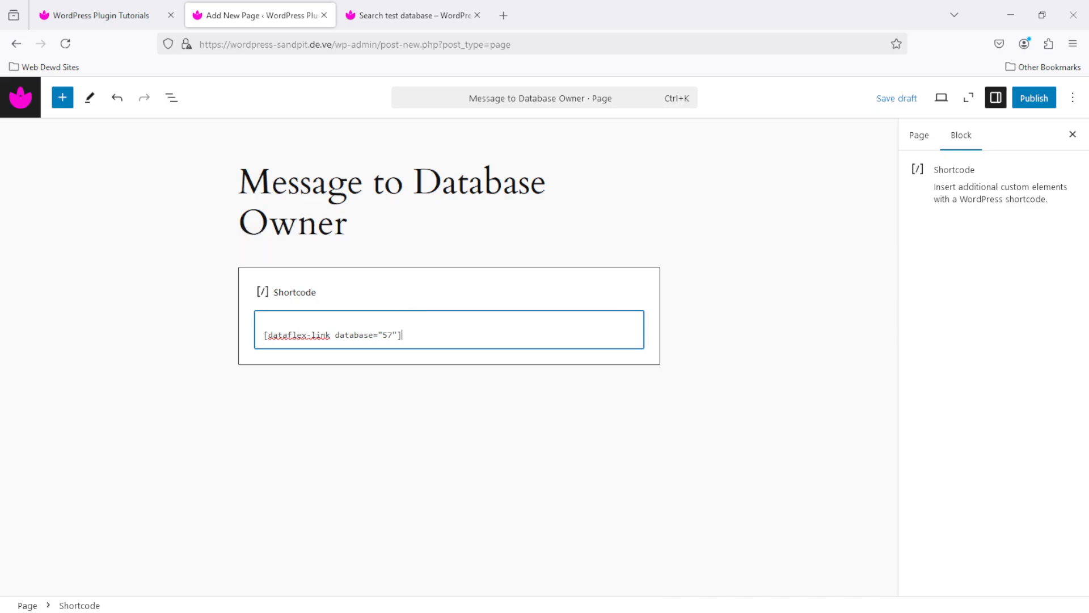
Publish the page and view it on the site
left_click(1035, 103)
left_click(1037, 103)
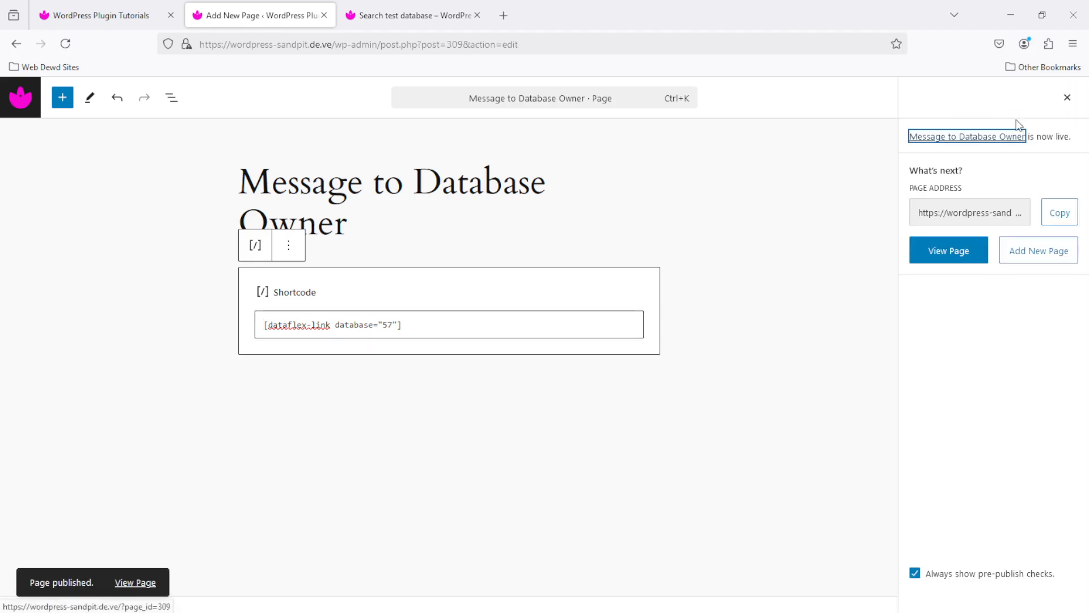
left_click(951, 257)
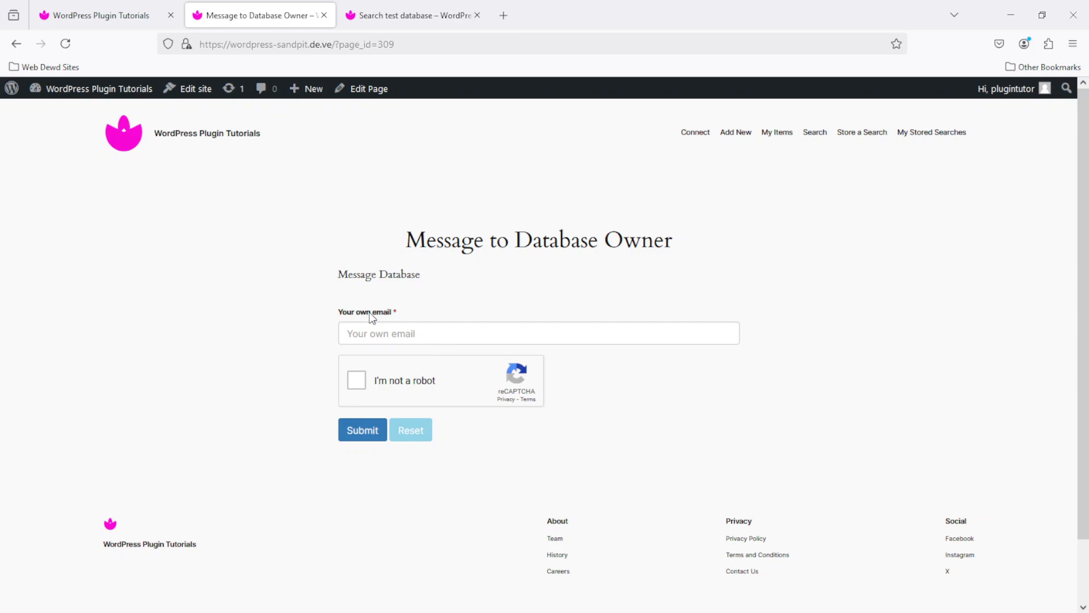
Return to the WordPress admin Dashboard in the first browser tab
left_click(96, 15)
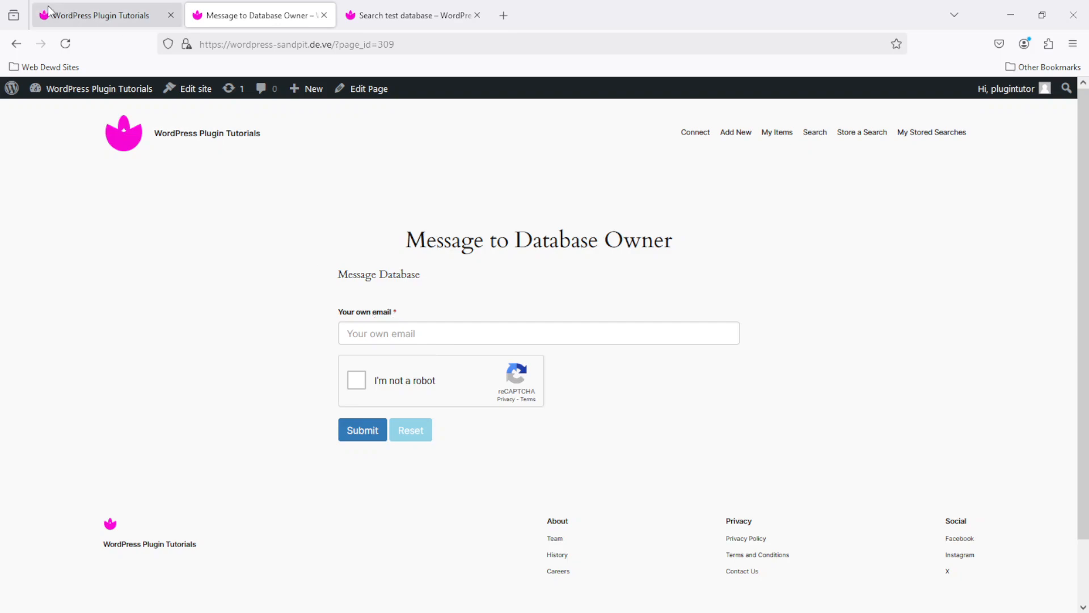
Open Message Database (ID 57) for editing and expand its Access Control settings
mouse_move(85, 328)
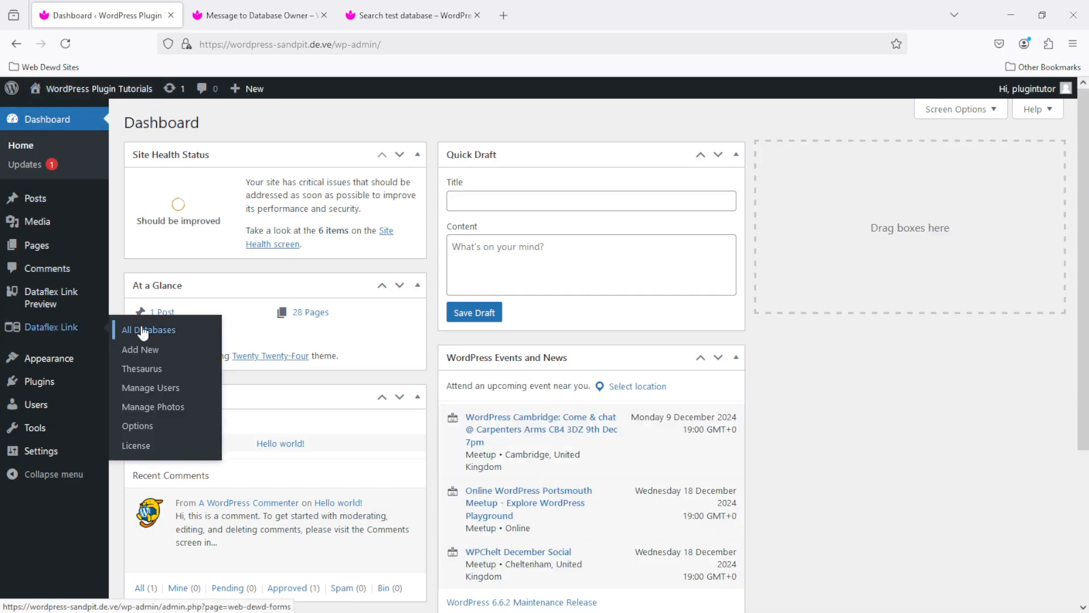
left_click(149, 331)
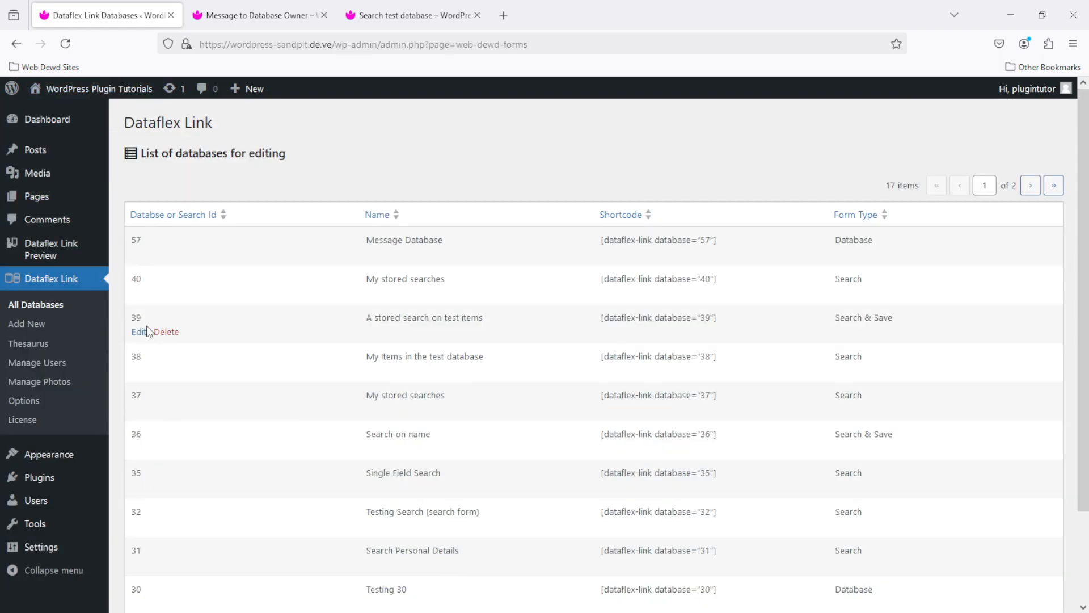
left_click(139, 255)
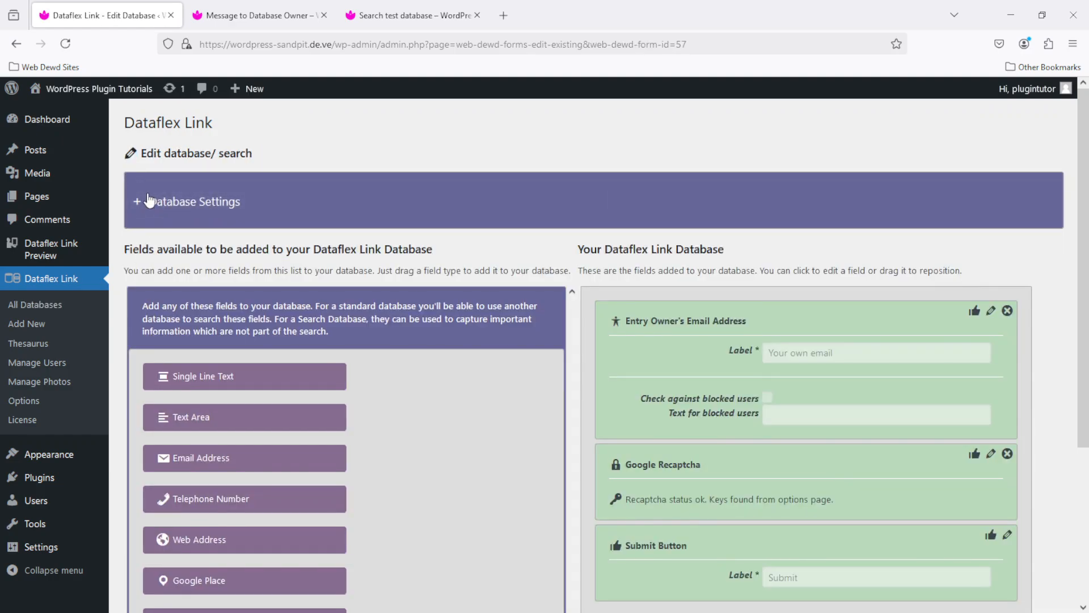
left_click(149, 202)
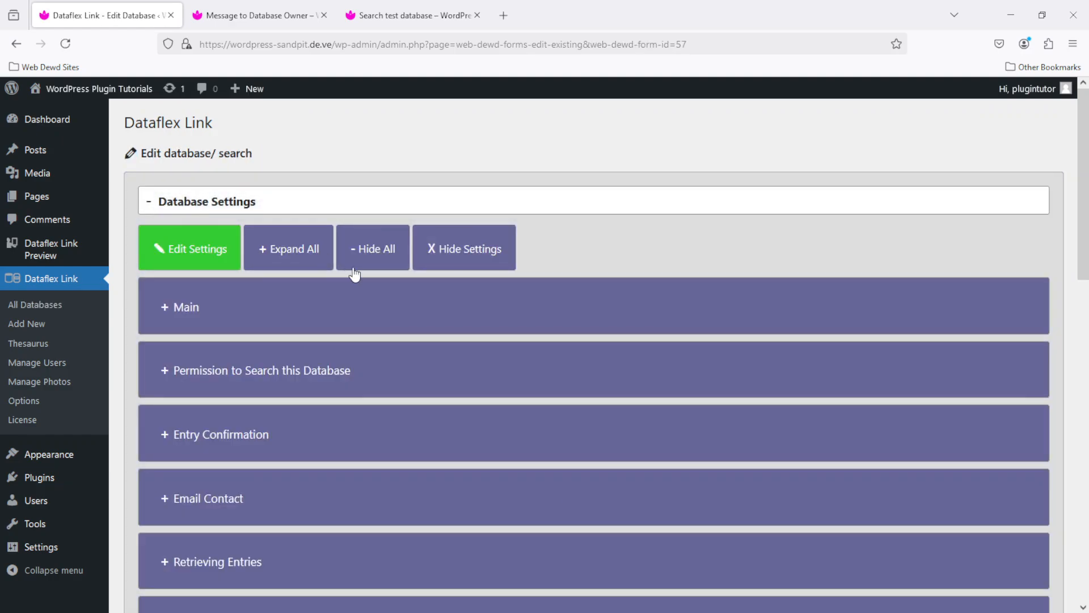
left_click_drag(1077, 231, 1080, 458)
left_click(186, 158)
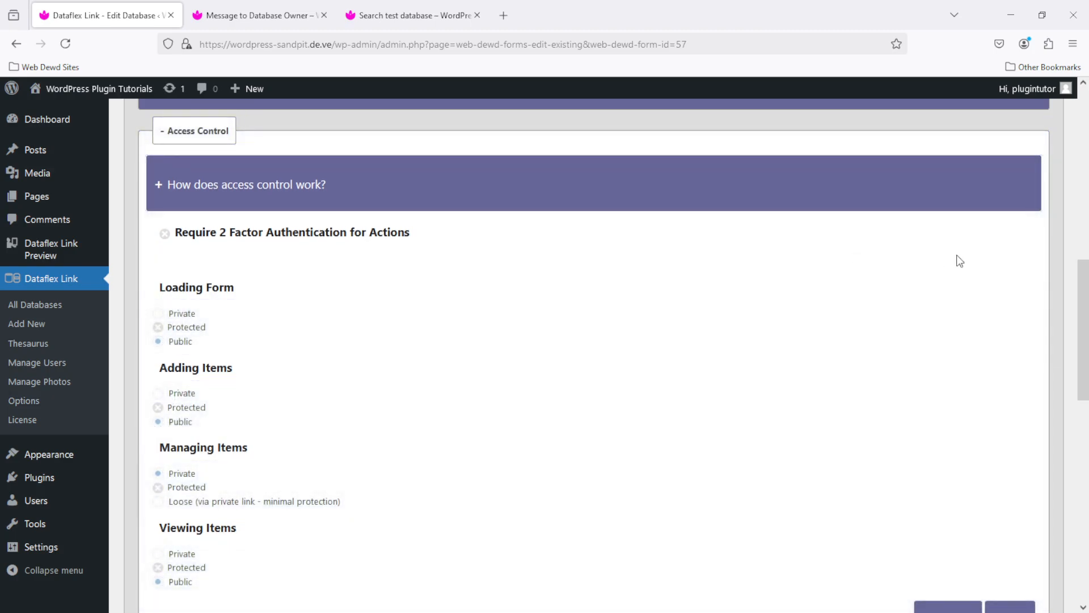
left_click_drag(1083, 283, 1083, 347)
Restrict Adding Items to Private and save the access control settings
left_click(190, 468)
left_click(158, 168)
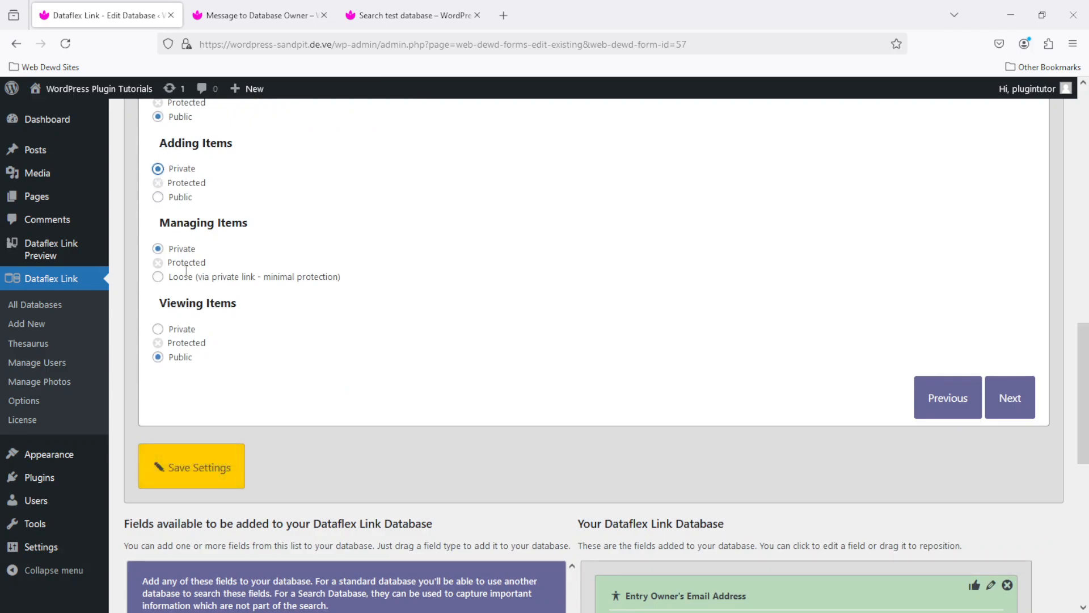
left_click(211, 466)
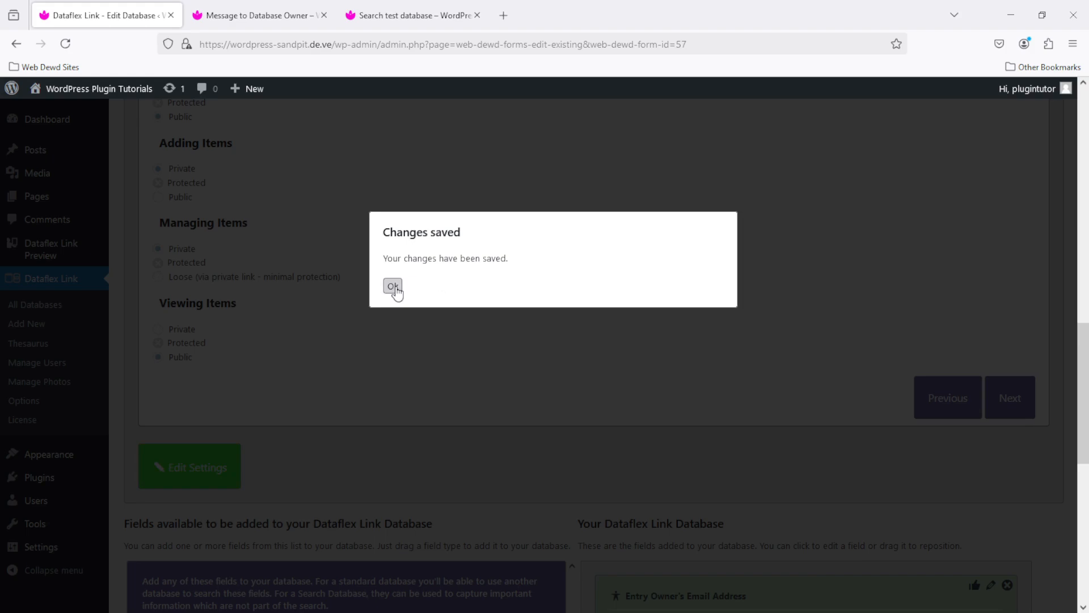
left_click(394, 288)
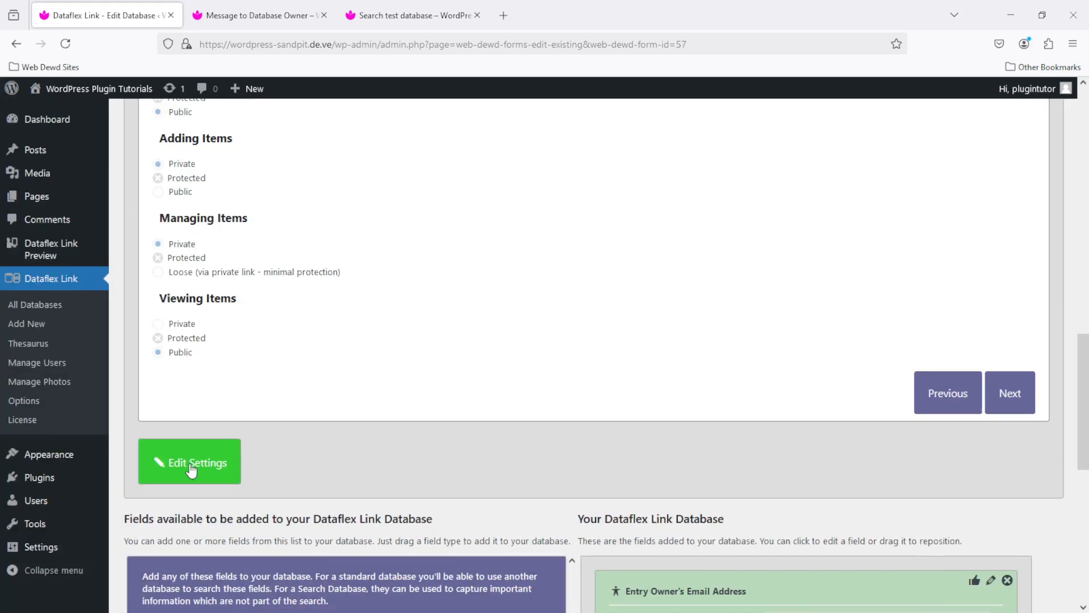
Reload the Message to Database Owner page, exit the padlock prompt, and return to the database editor
left_click(255, 15)
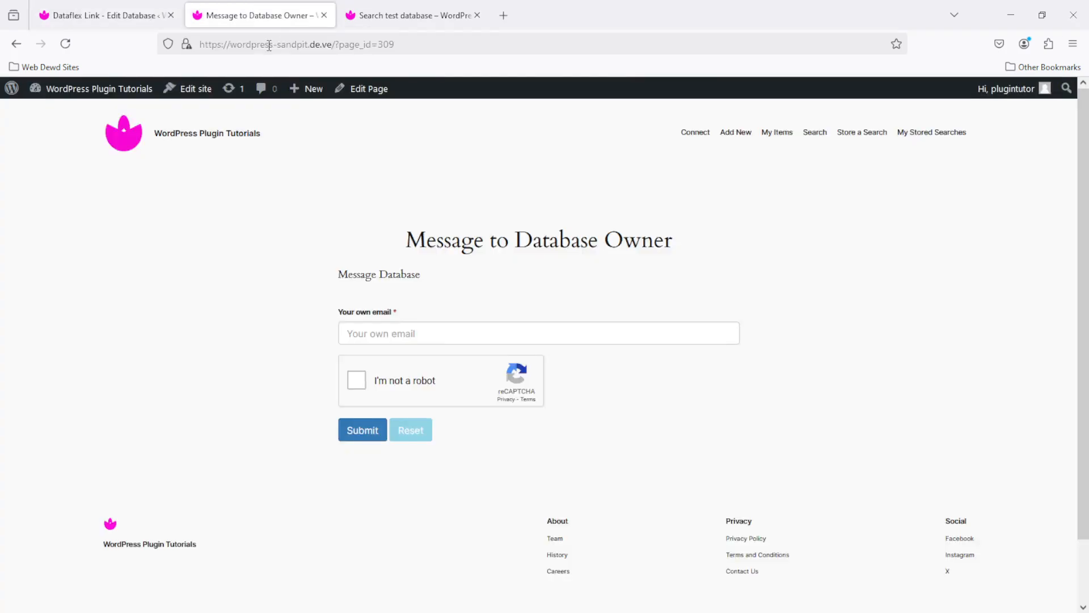
left_click(65, 45)
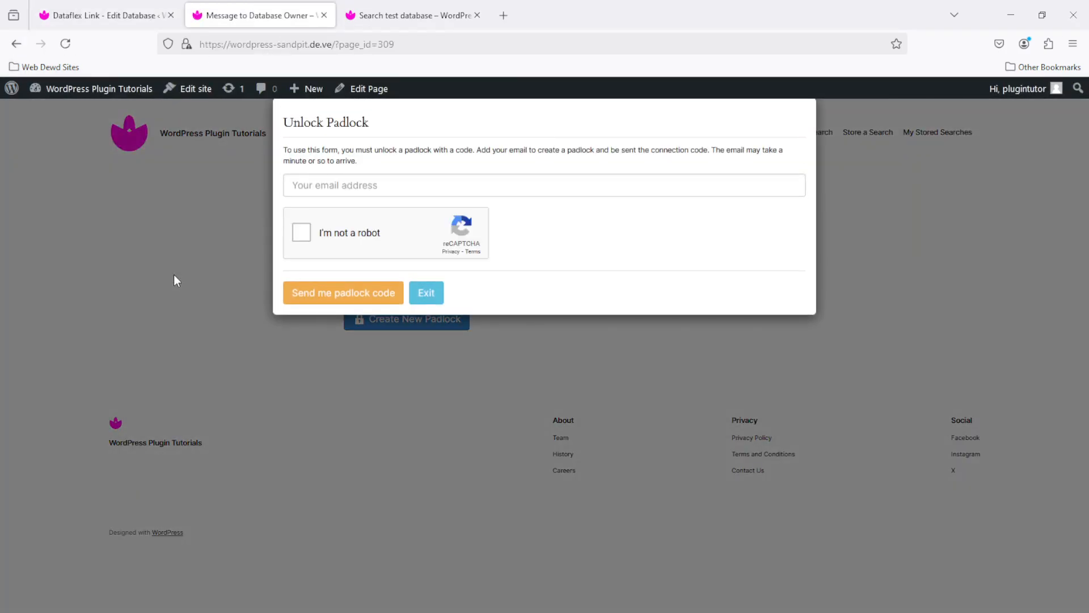
left_click(426, 293)
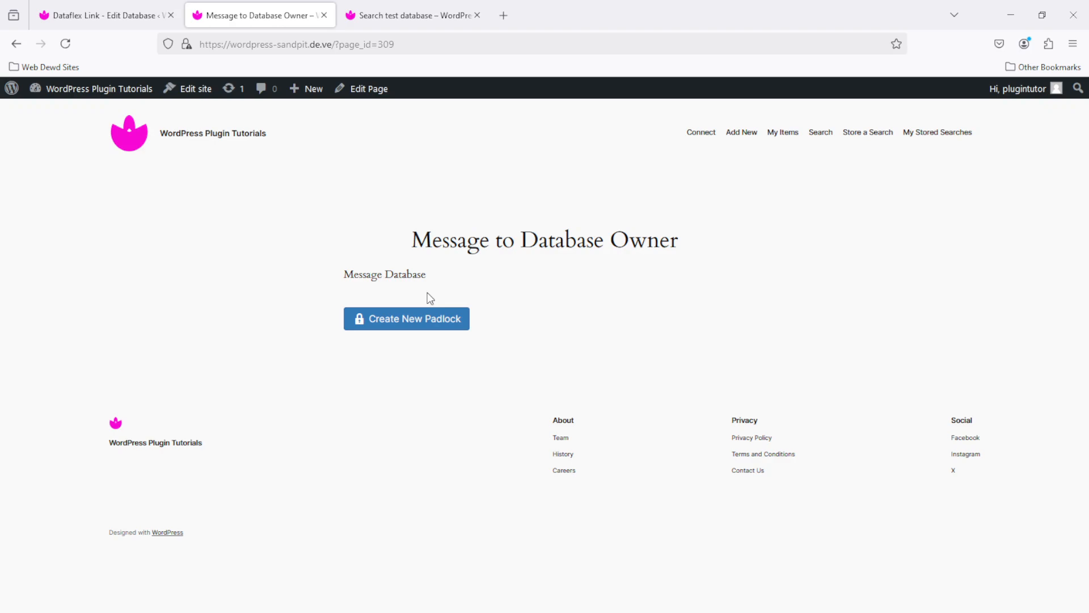
left_click(153, 13)
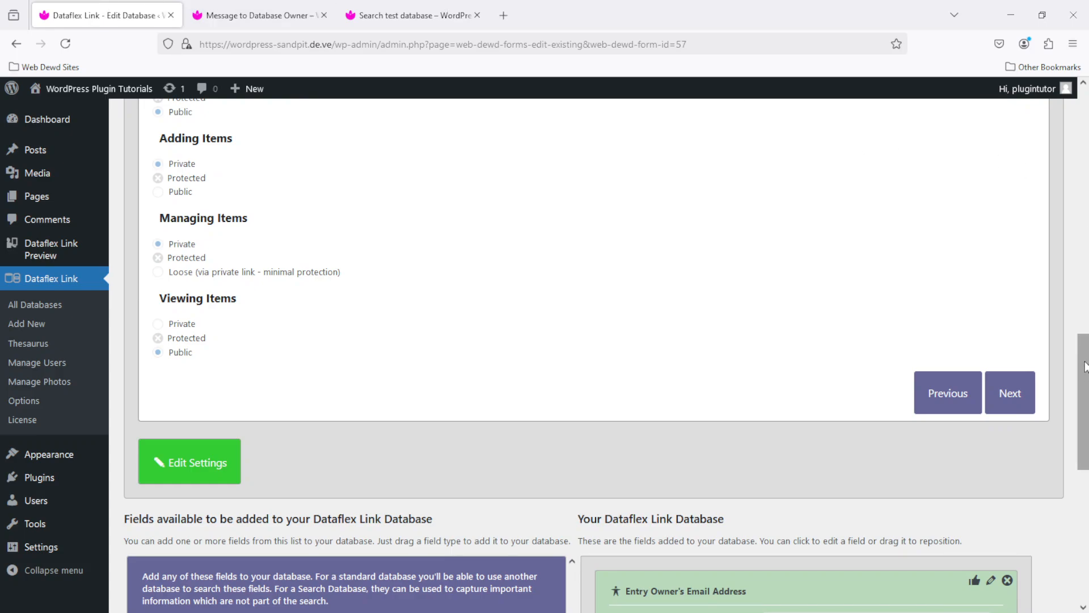
Add a required 'Initial contact message' Text Area allowing special characters, and save it
left_click_drag(1085, 366, 1085, 464)
left_click_drag(236, 330, 755, 229)
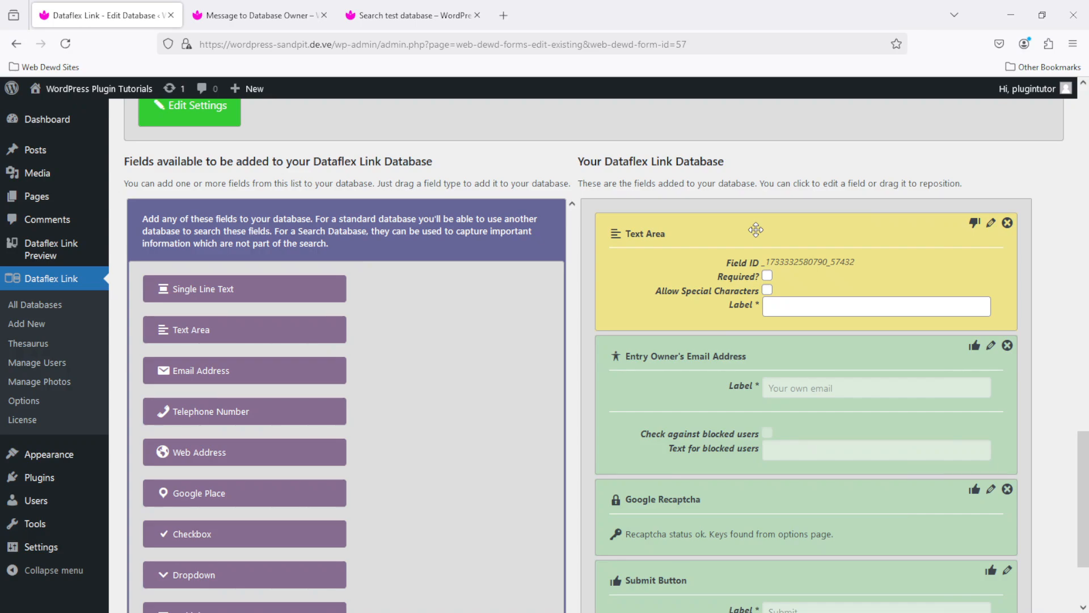
left_click(767, 276)
left_click(767, 290)
left_click(800, 307)
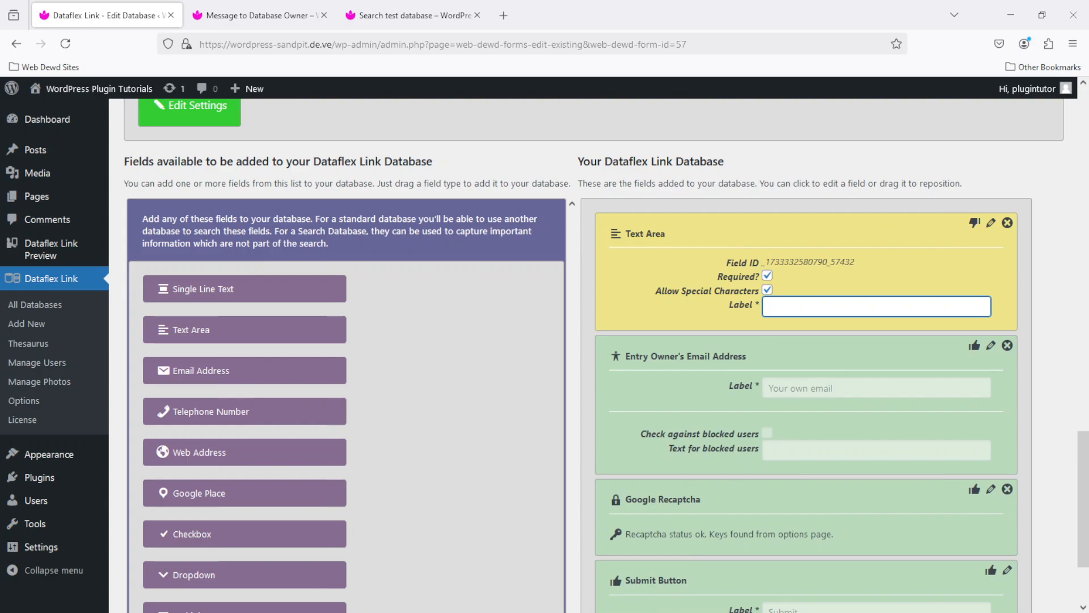
type("Initial contact message")
left_click(975, 222)
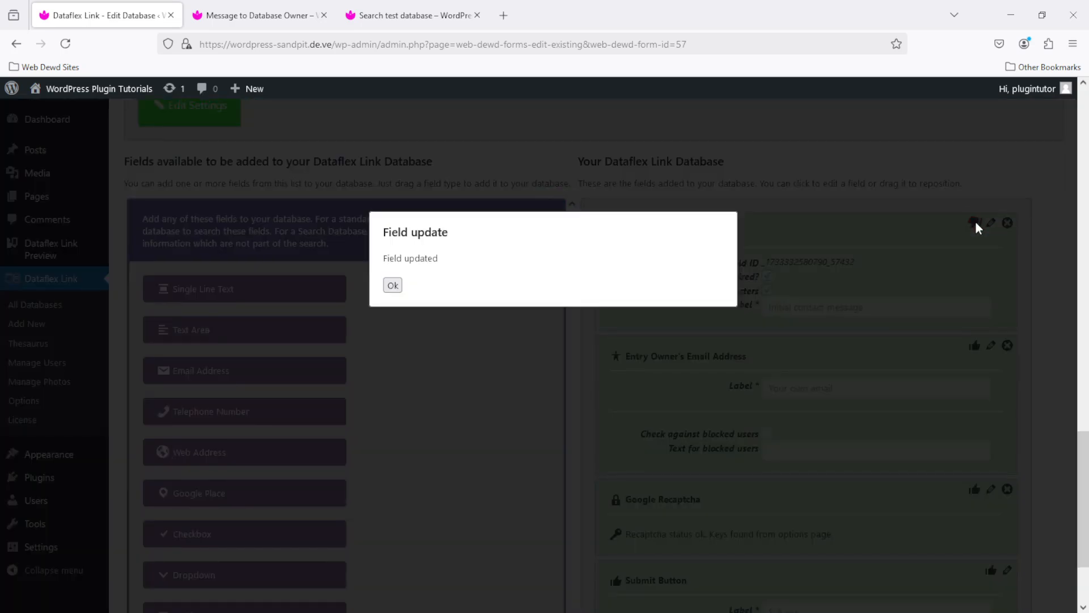
left_click(393, 284)
left_click(258, 15)
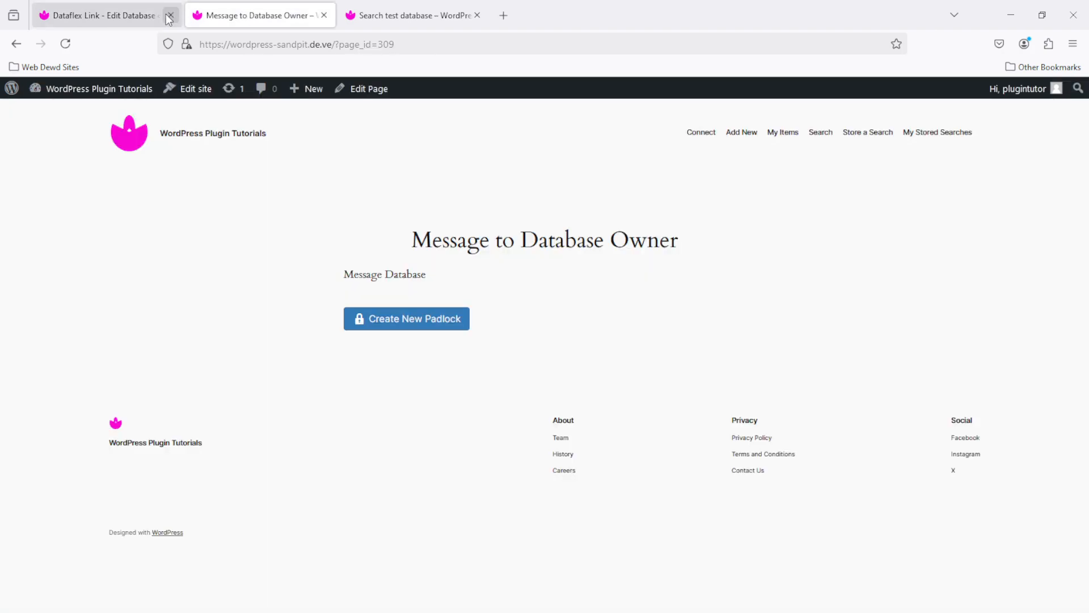
Reload the contact page to confirm the new message box, then return to the database editor
left_click(65, 42)
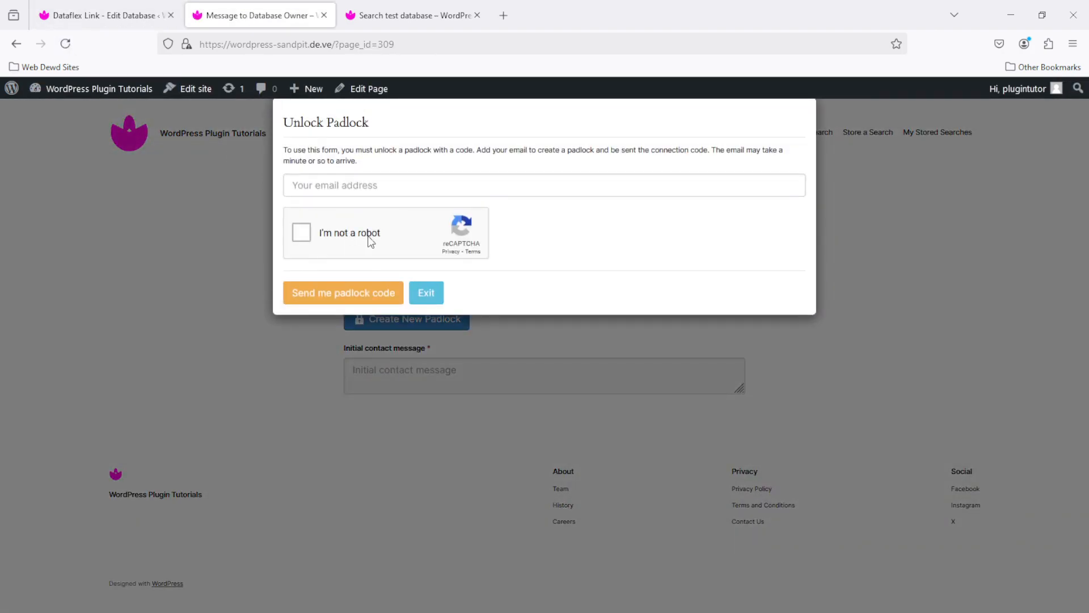
left_click(432, 294)
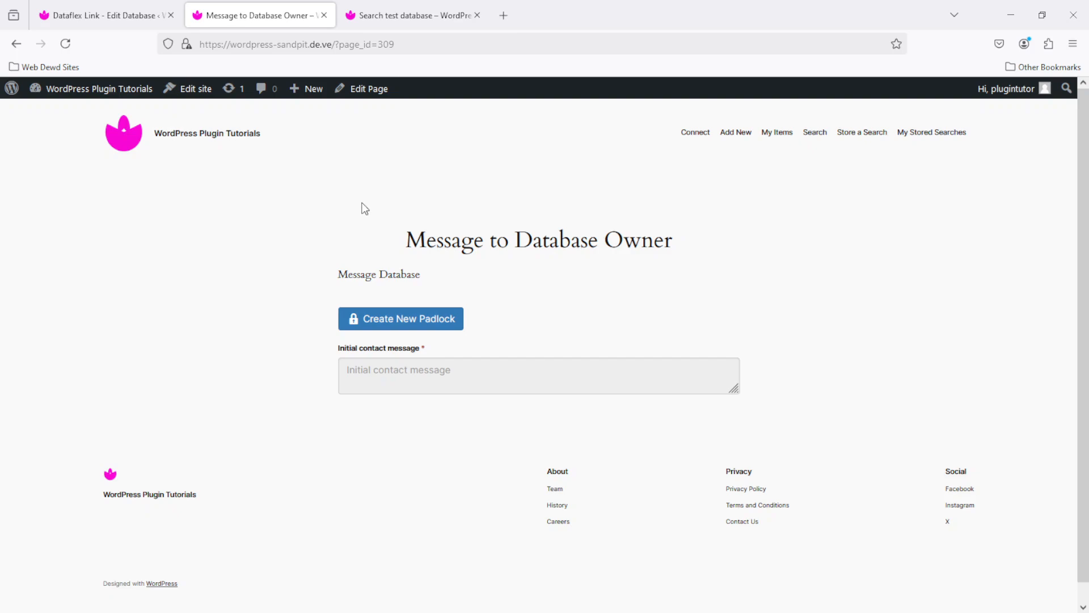
left_click(121, 14)
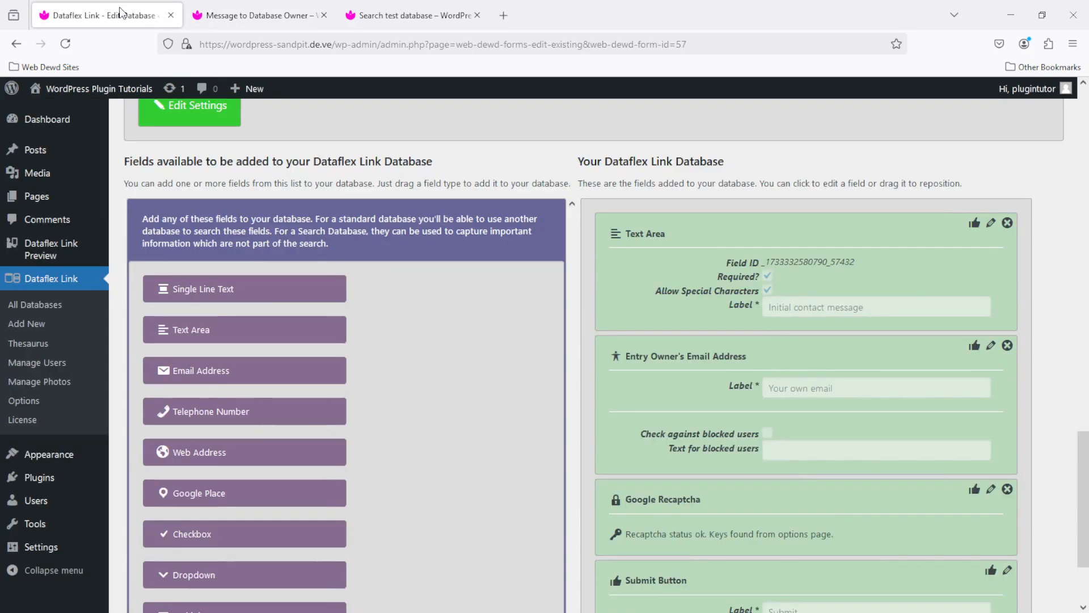
Open the editor for database form 30 by changing the form id in the address
left_click(765, 49)
left_click(765, 49)
key("BackSpace")
key("BackSpace")
type("30")
key("Return")
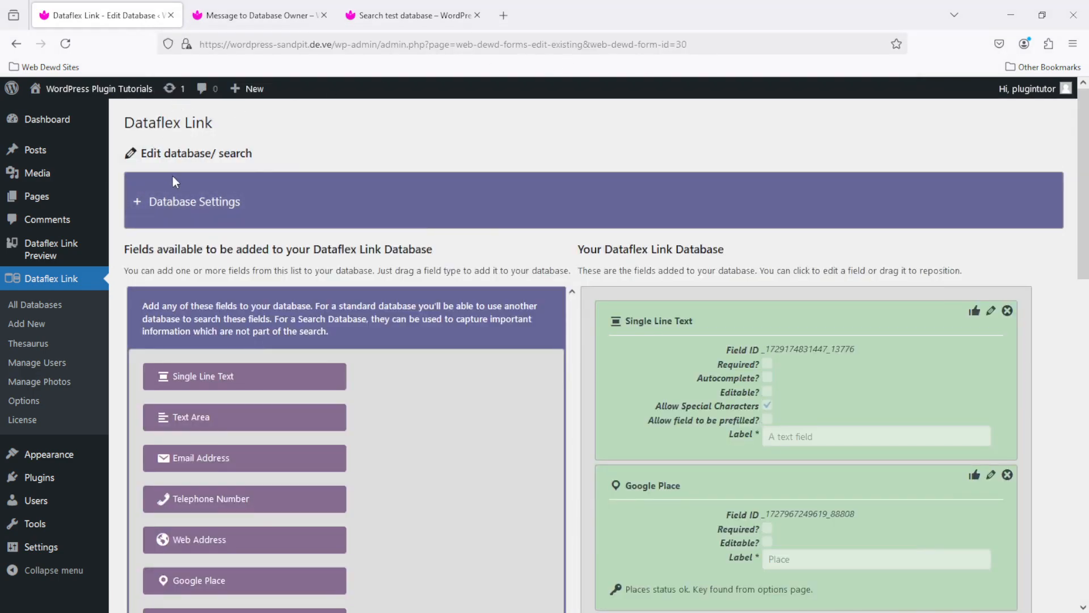
Require completing database form 57 (Message Database) before email contact, and save the settings
left_click(175, 202)
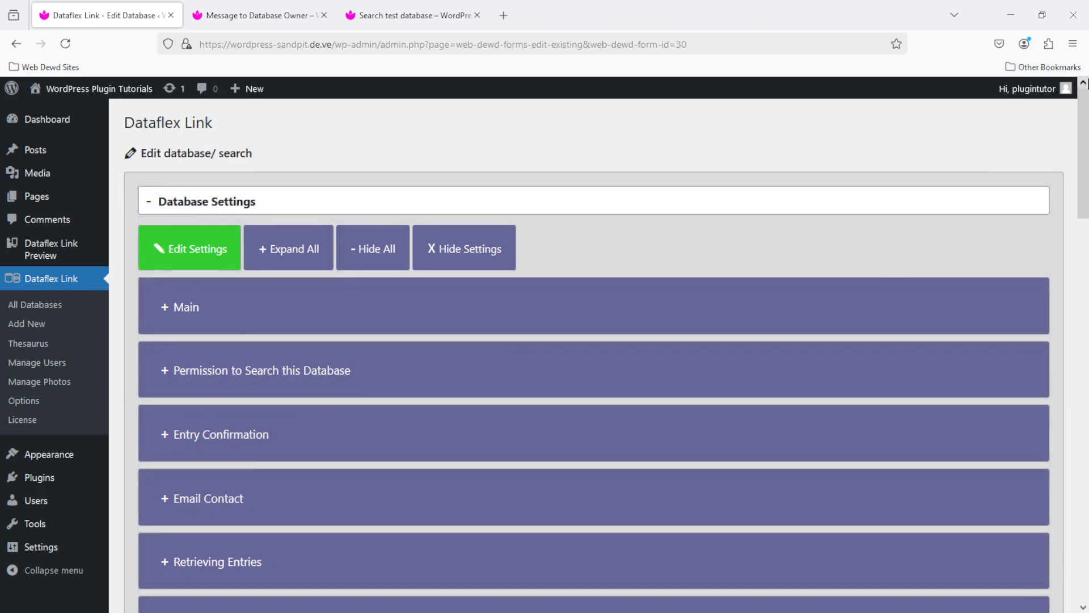
left_click_drag(1086, 112, 1086, 196)
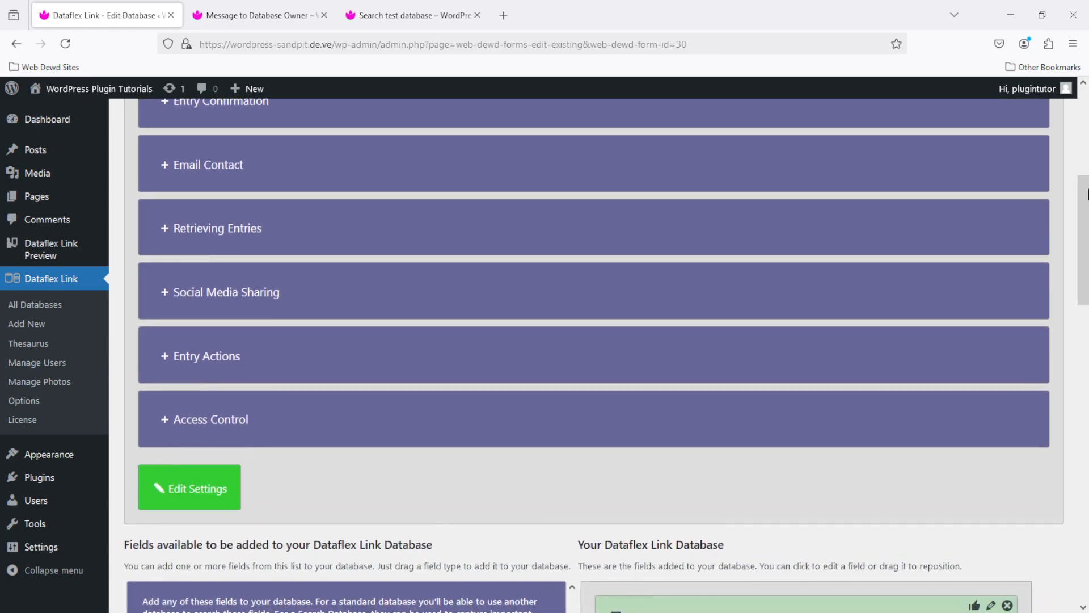
left_click(254, 165)
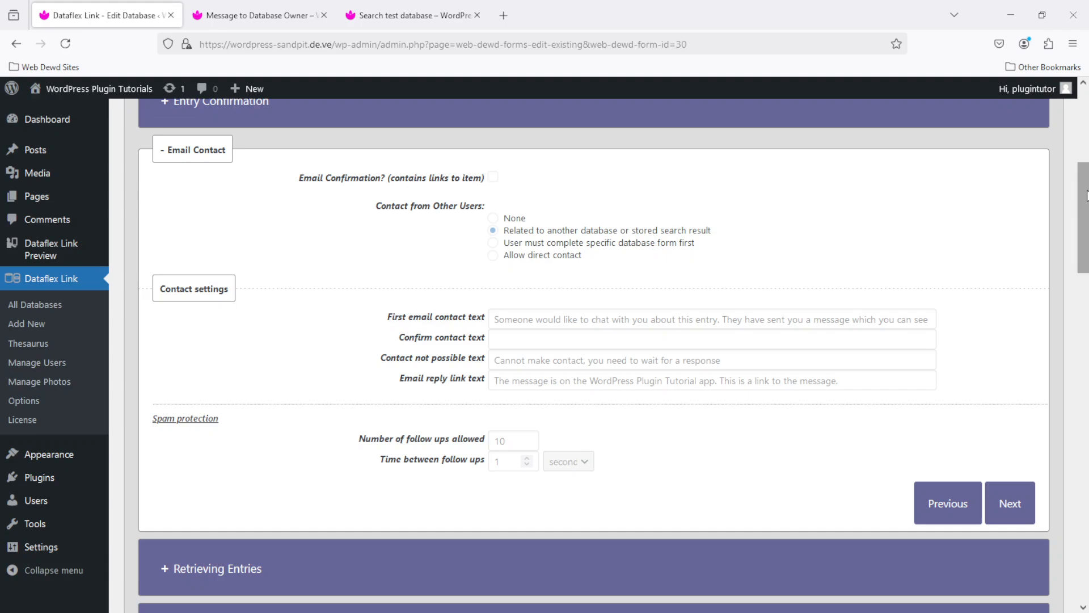
left_click_drag(1086, 207, 1086, 287)
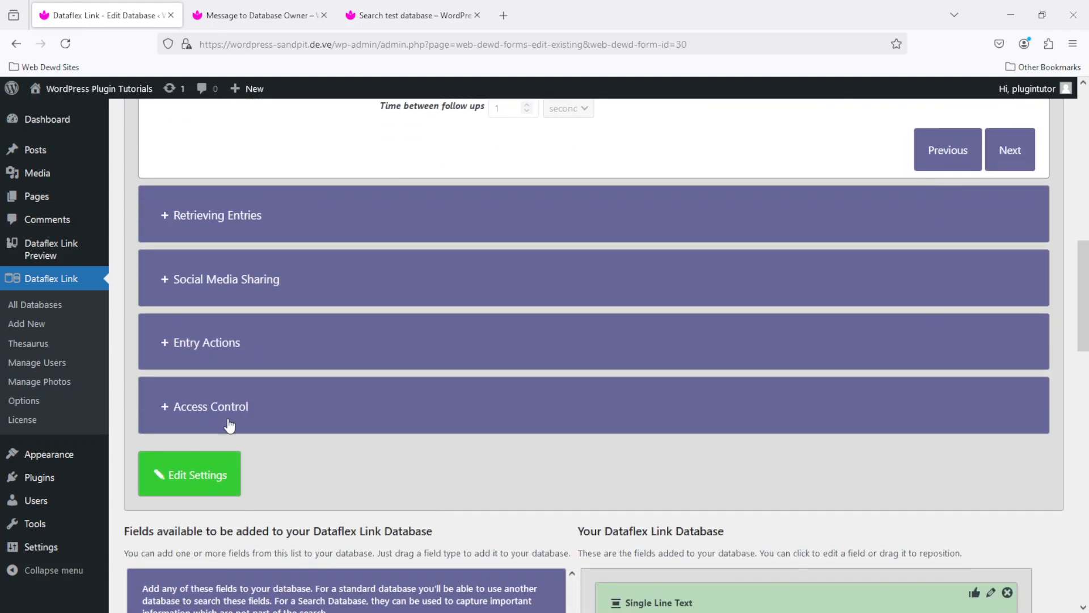
left_click(178, 475)
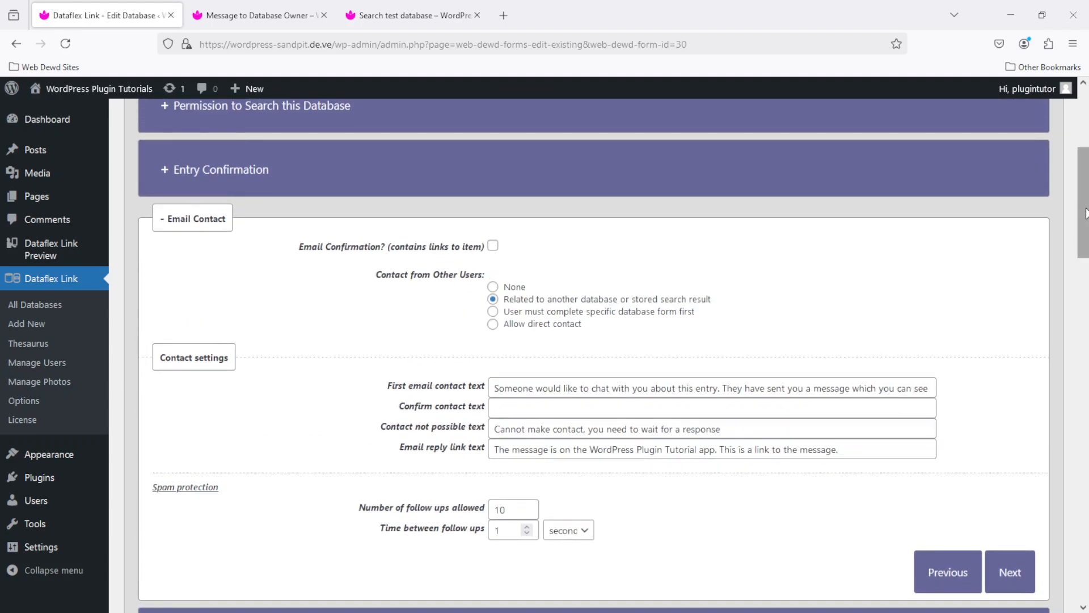
left_click(493, 312)
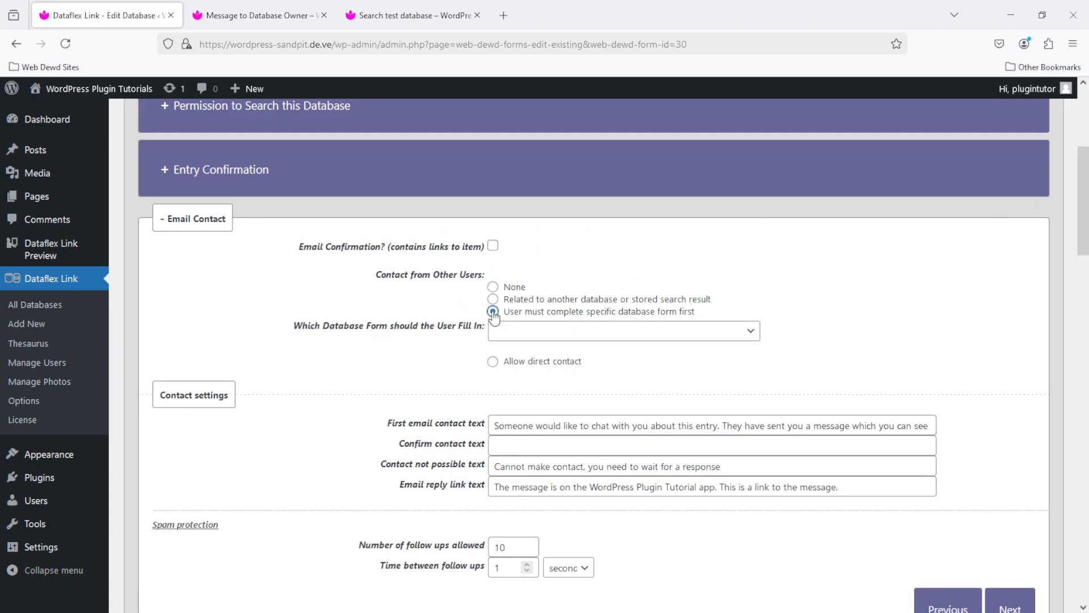
left_click(735, 332)
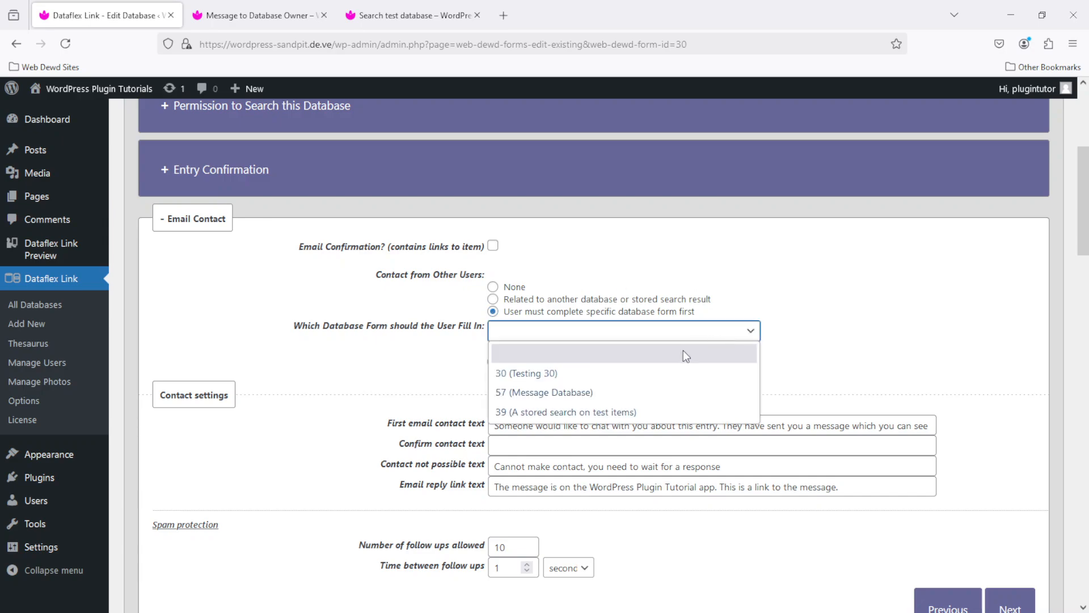
left_click(588, 395)
scroll(589, 395, "down", 10)
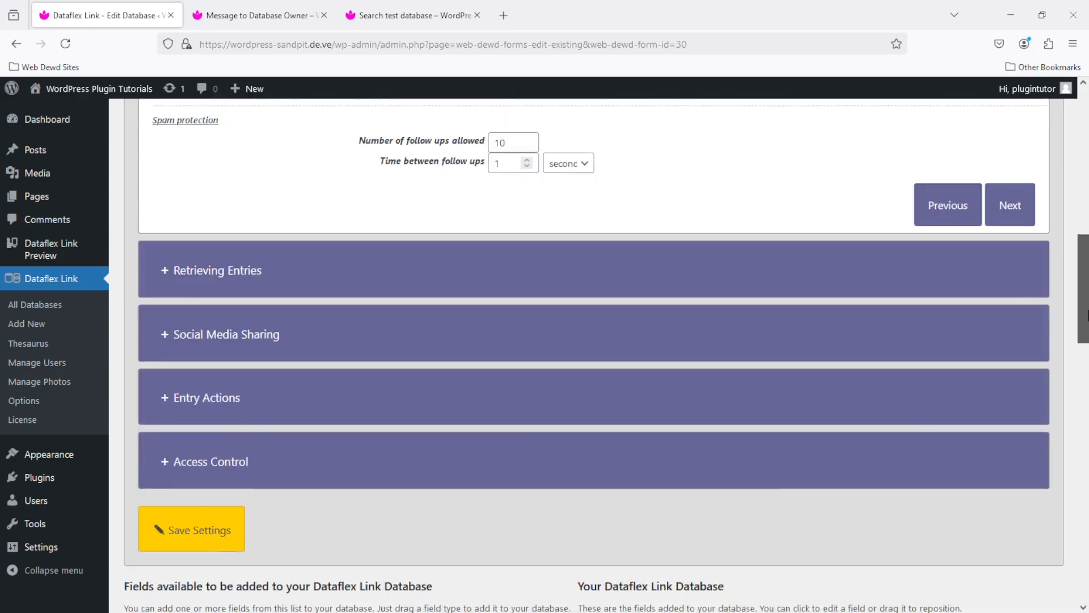
left_click(188, 339)
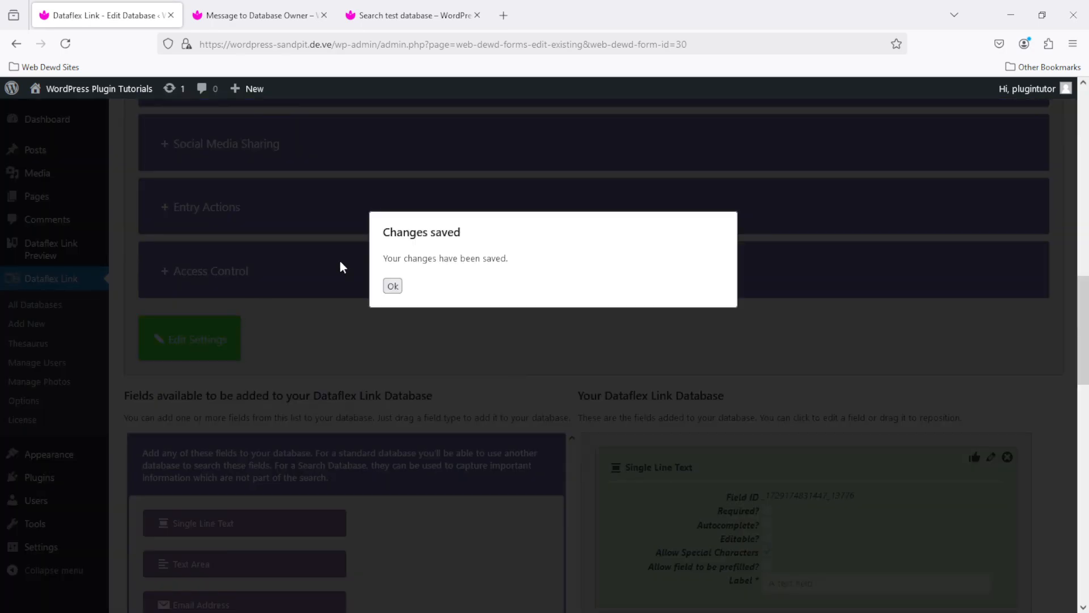
left_click(391, 284)
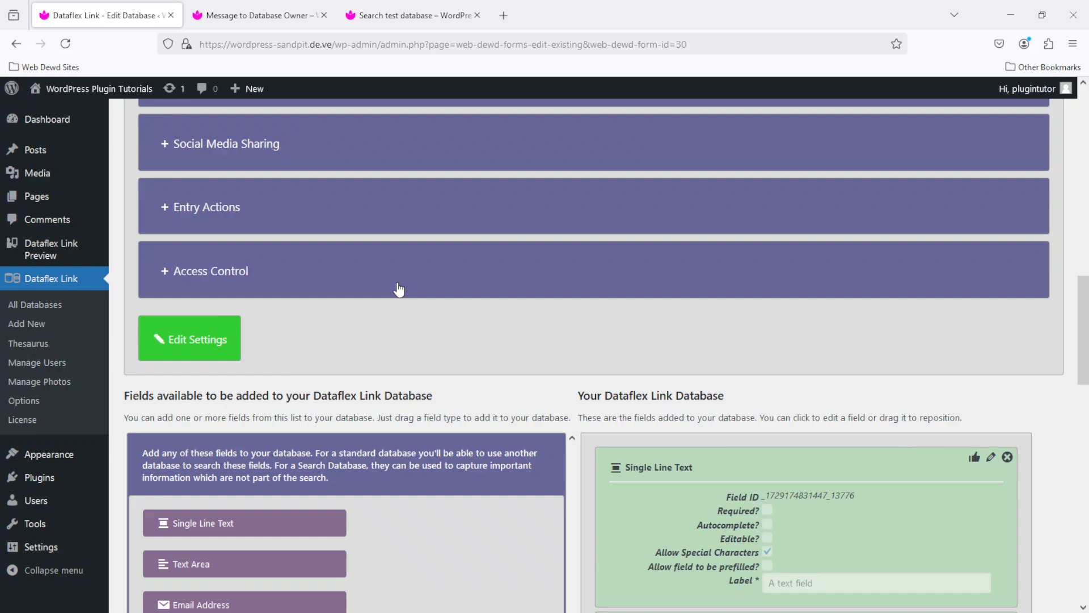
left_click(395, 16)
Search for Football in Which balls?, open the first result's own page, and start contacting its poster
left_click(67, 44)
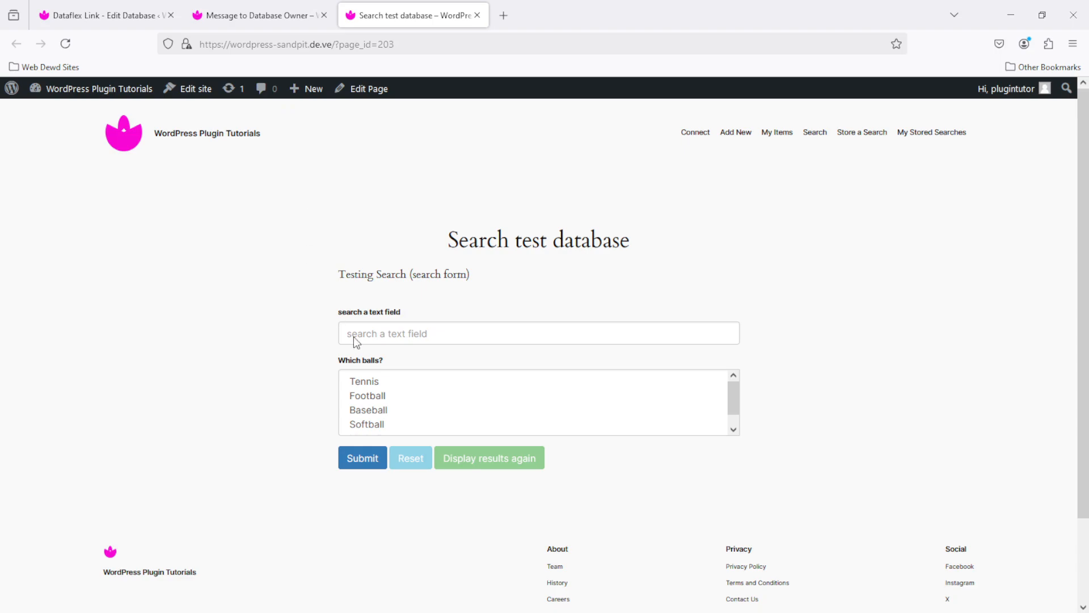
left_click(375, 397)
left_click(365, 455)
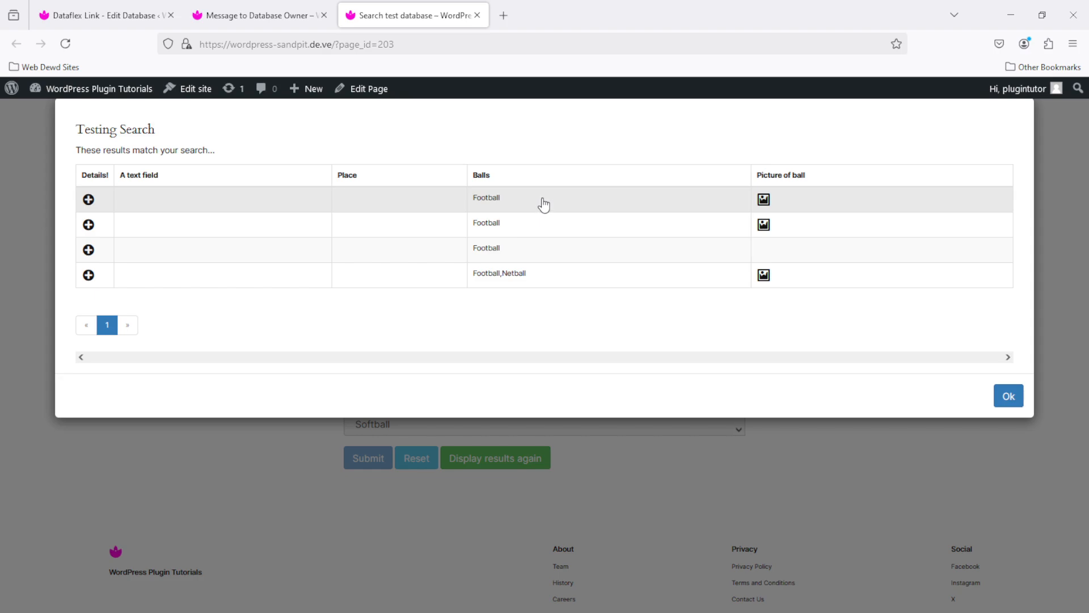
left_click(542, 203)
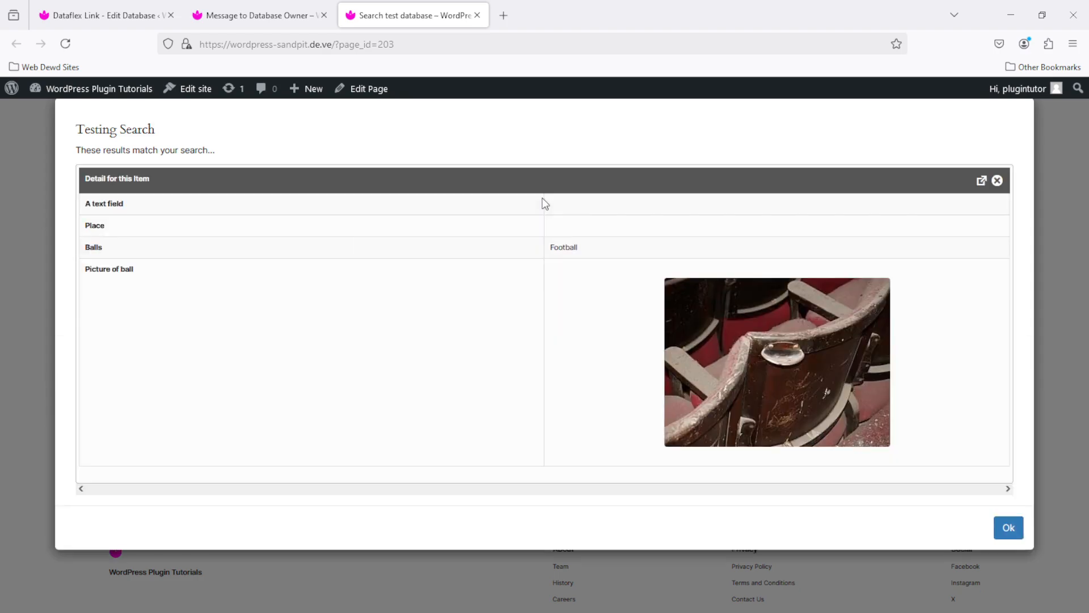
left_click(981, 181)
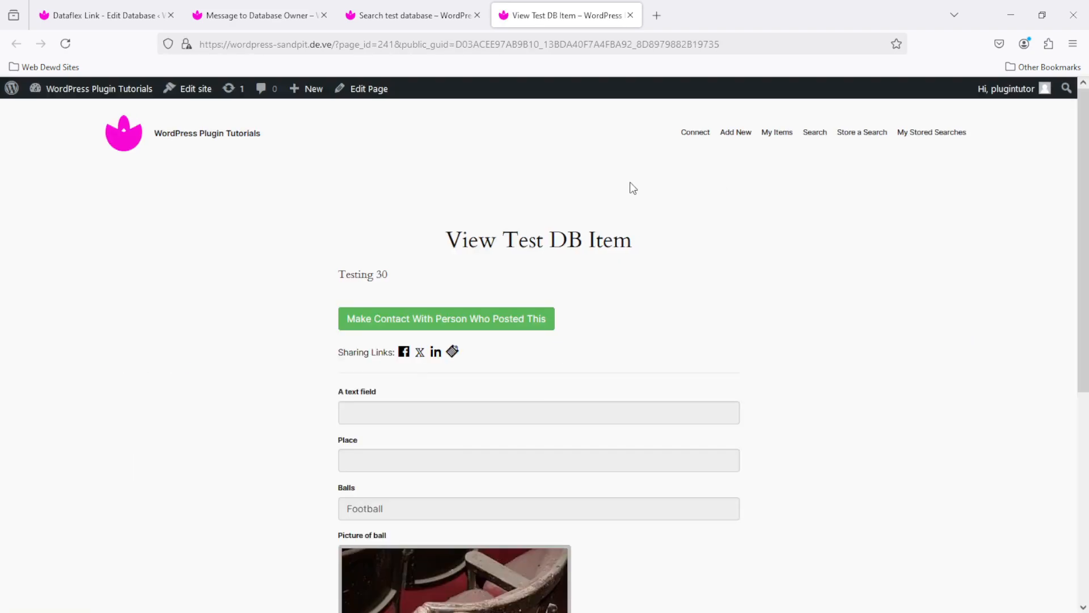
left_click(400, 321)
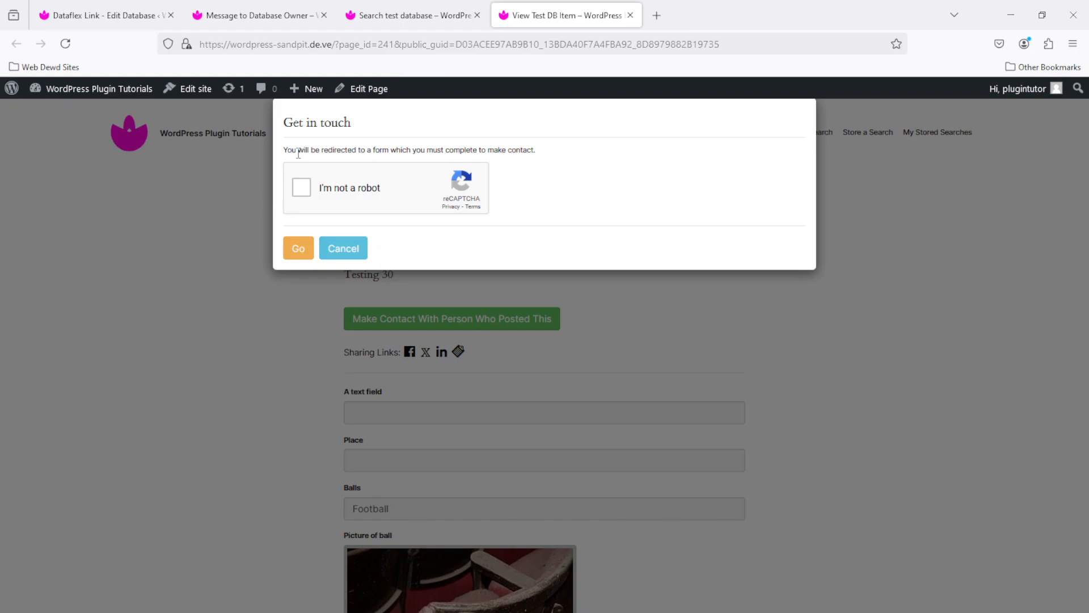
Pass the reCAPTCHA and continue to the required Message to Database Owner contact form
left_click(301, 187)
left_click(297, 247)
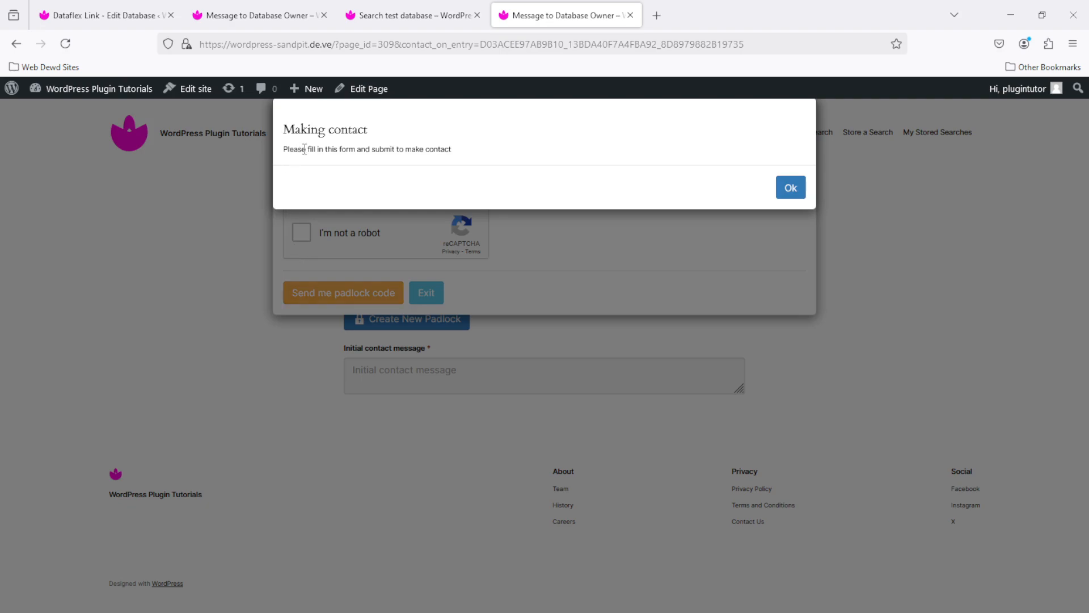
left_click(790, 187)
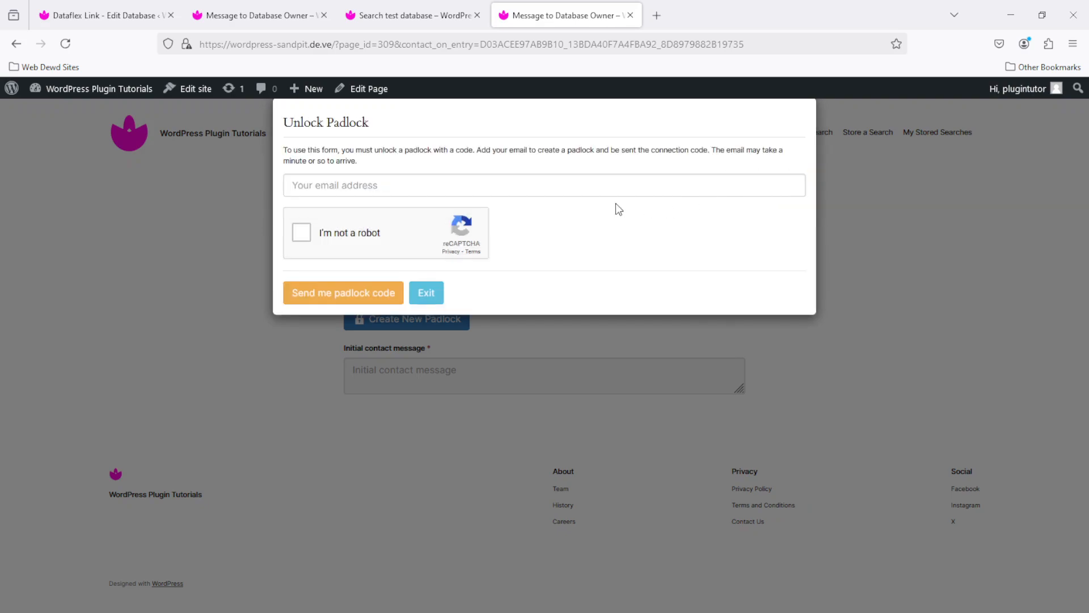
Enter the email address, pass reCAPTCHA again, and request a padlock code by email
left_click(409, 185)
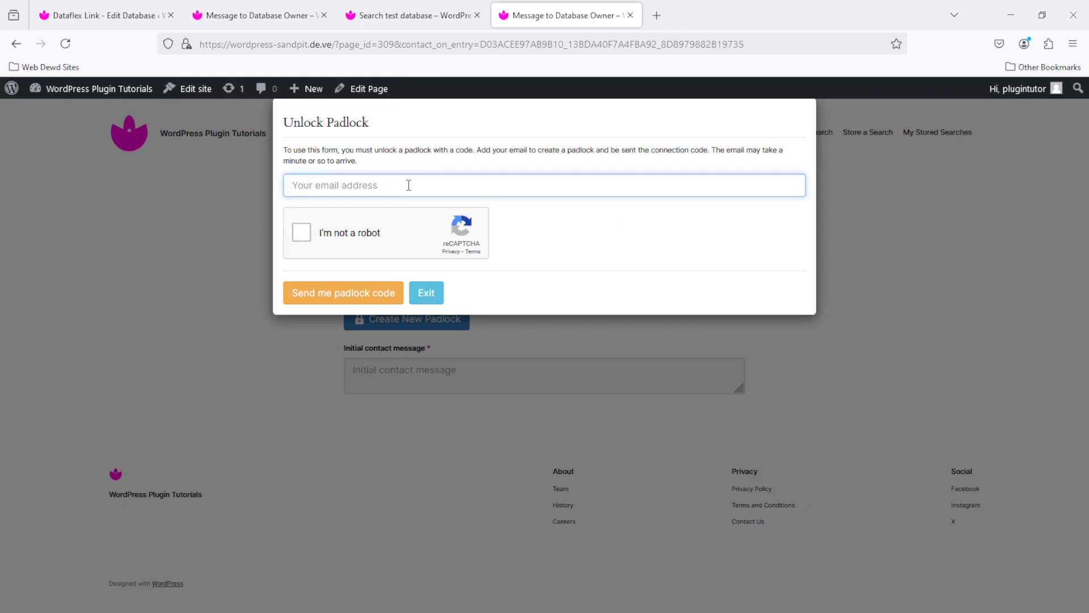
type("andrew@test.com")
left_click(309, 239)
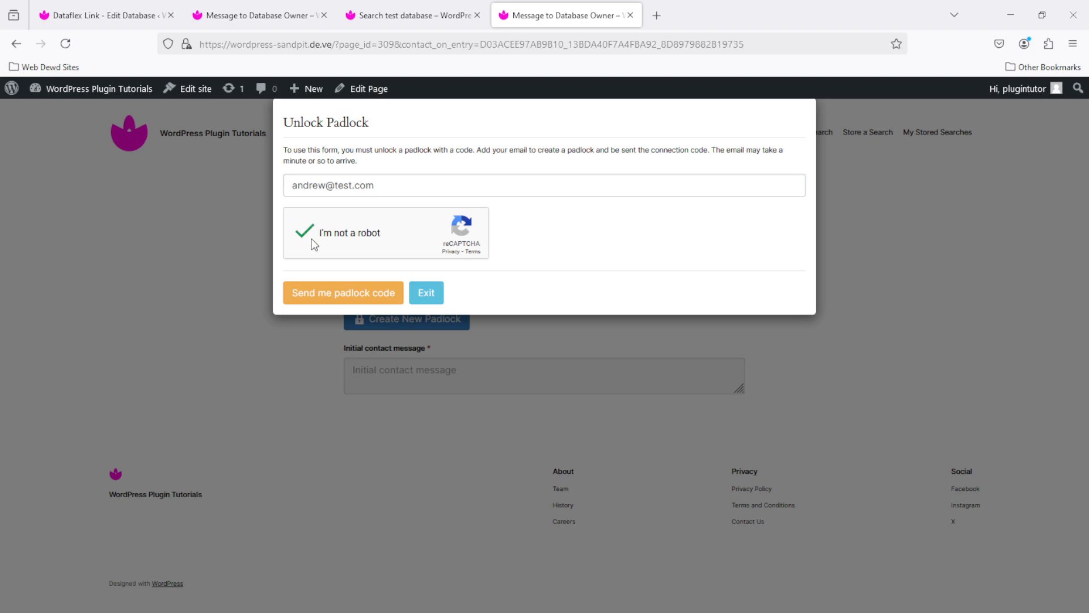
left_click(354, 295)
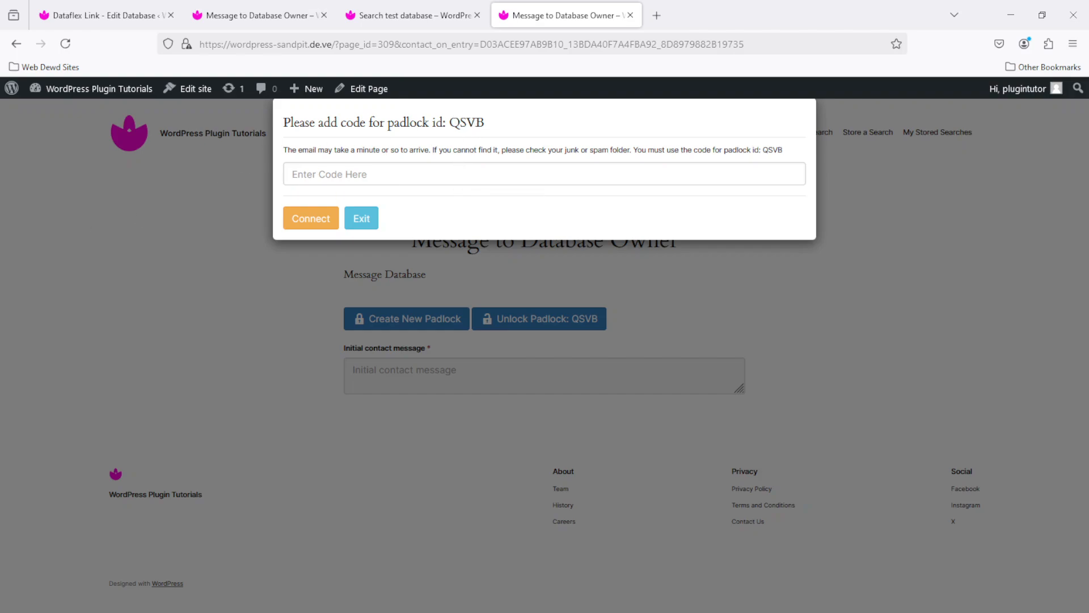
left_click_drag(0, 113, 585, 2)
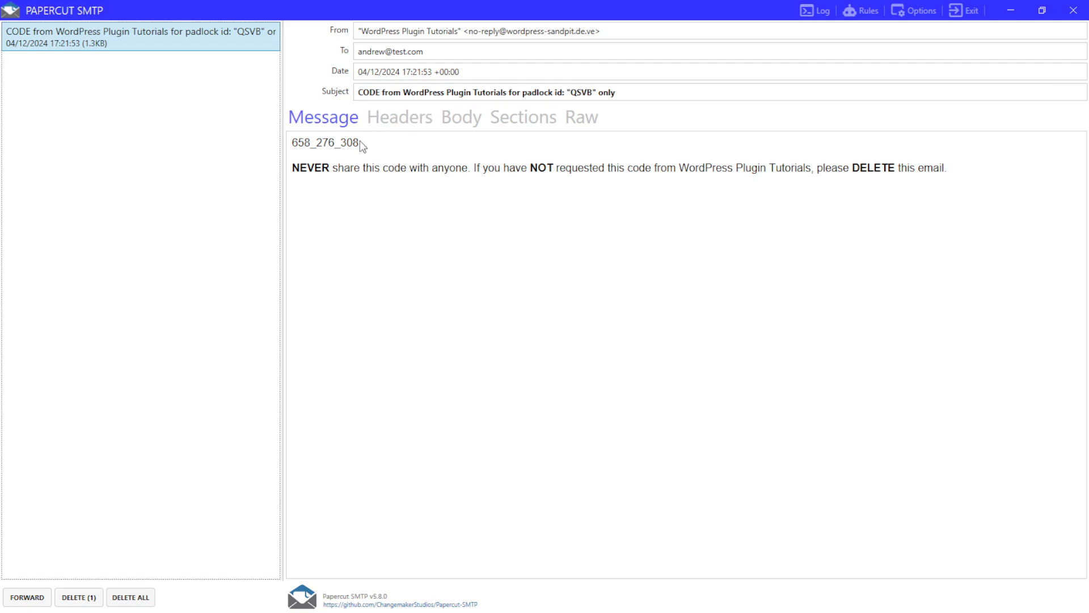
left_click_drag(359, 143, 313, 144)
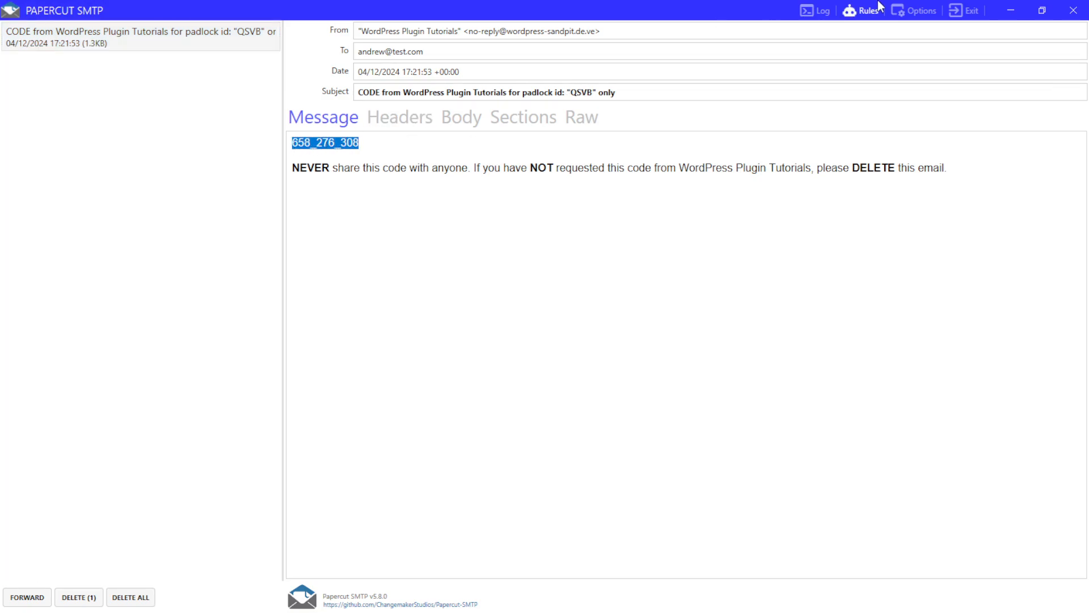
Paste the emailed code into Enter Code Here and connect to unlock the padlock
left_click(1012, 10)
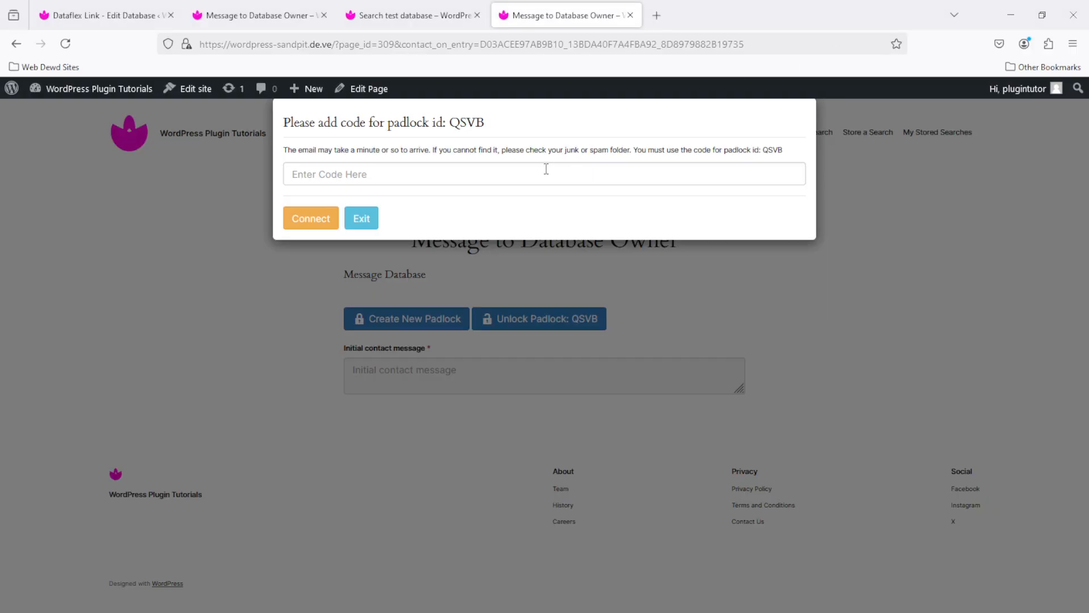
left_click(502, 178)
type("658_276_308")
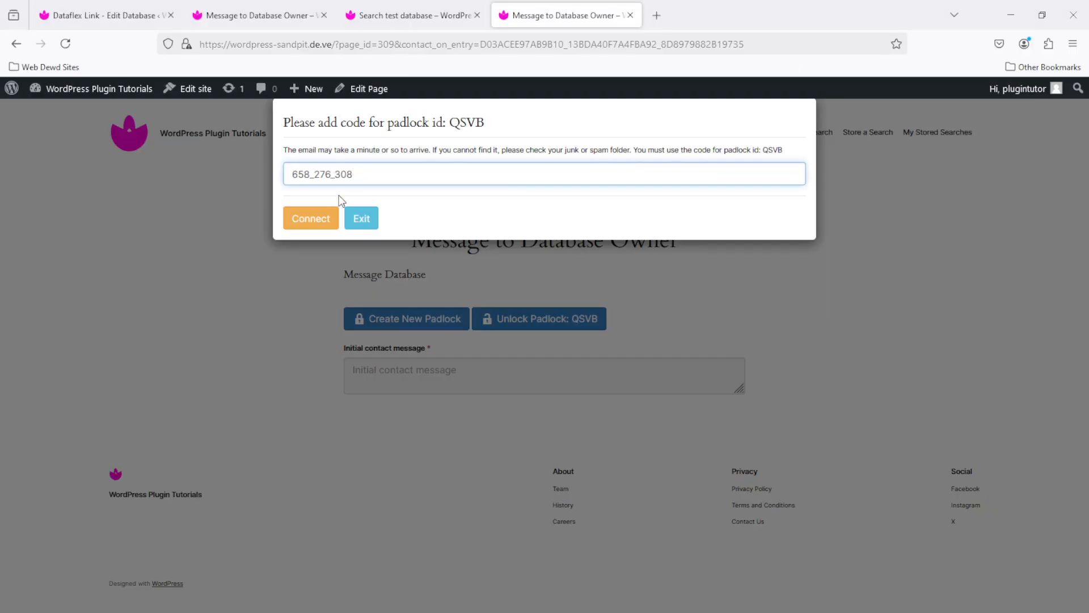
left_click(318, 217)
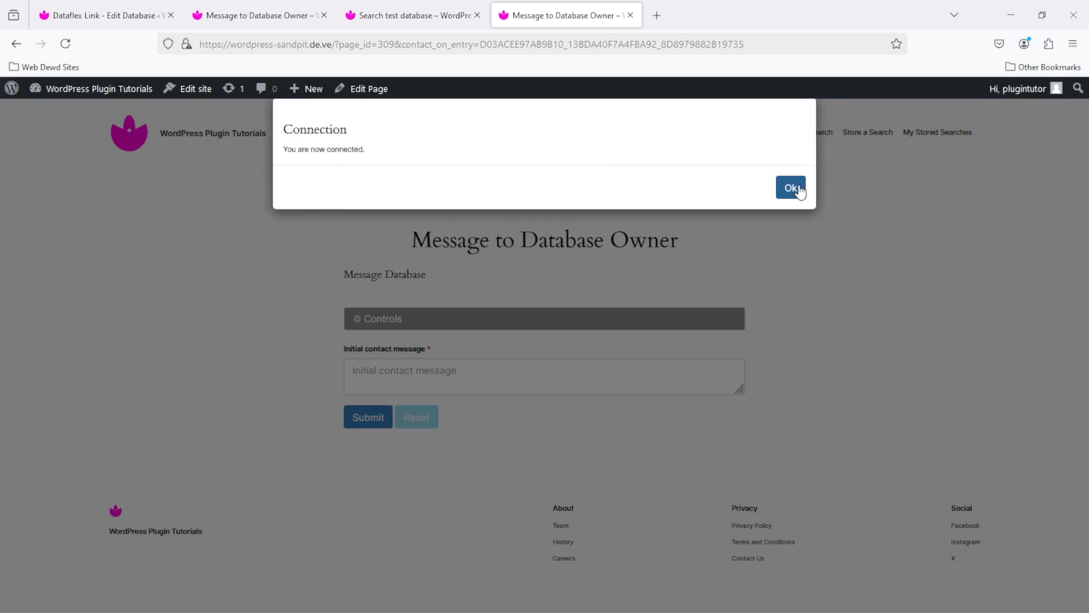
left_click(793, 188)
Submit a message asking why the football entry shows a cinema-seat picture, ending with '?'
left_click(426, 376)
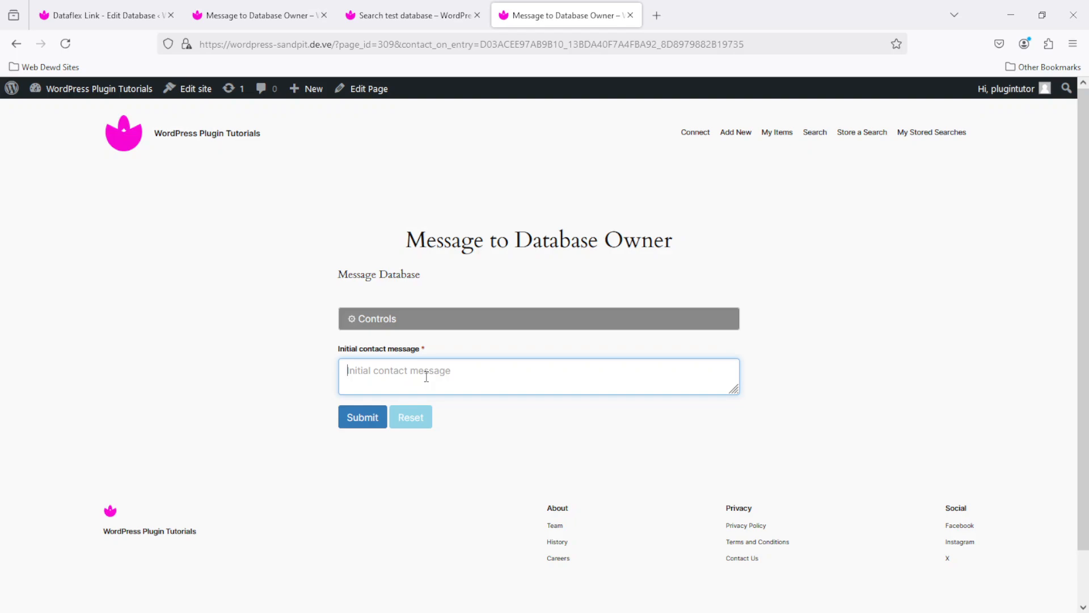
type("we're sending you a message about ")
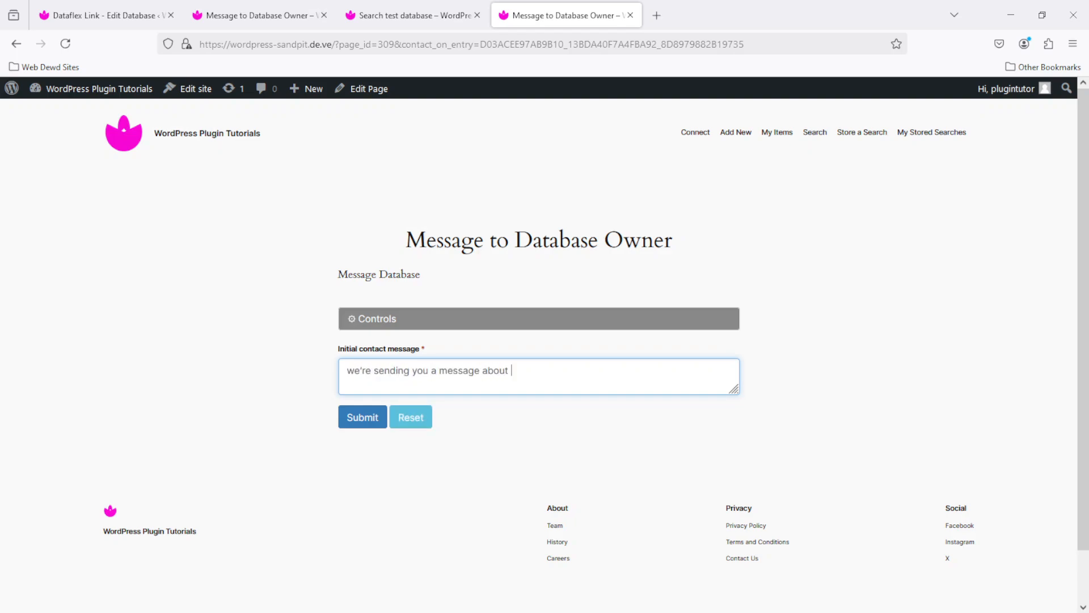
type("your football entry. why is there a picture of an old cinema seat.")
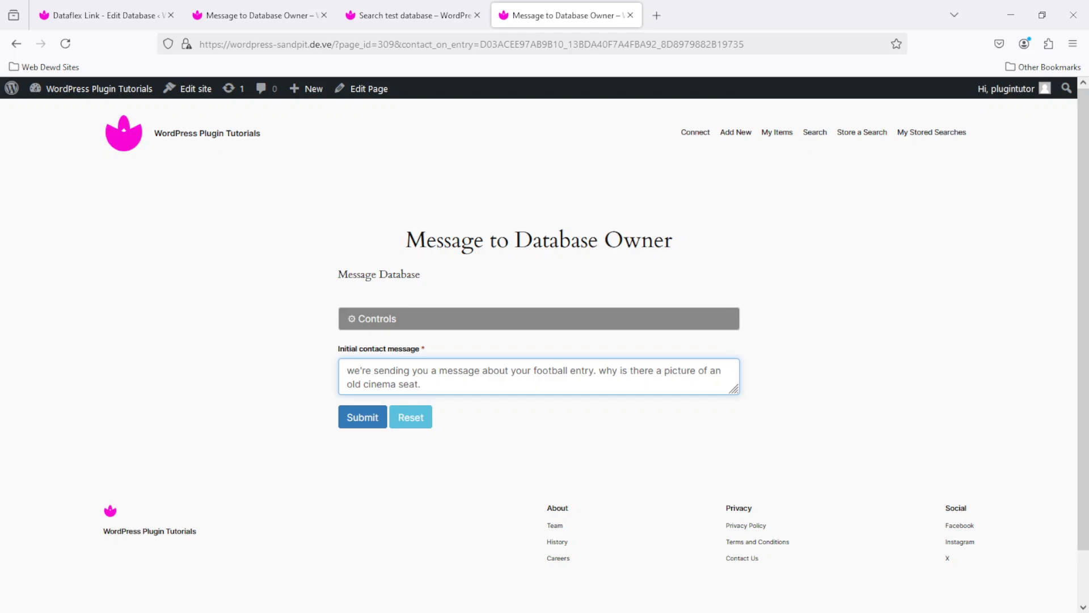
key("BackSpace")
type("?")
left_click(363, 417)
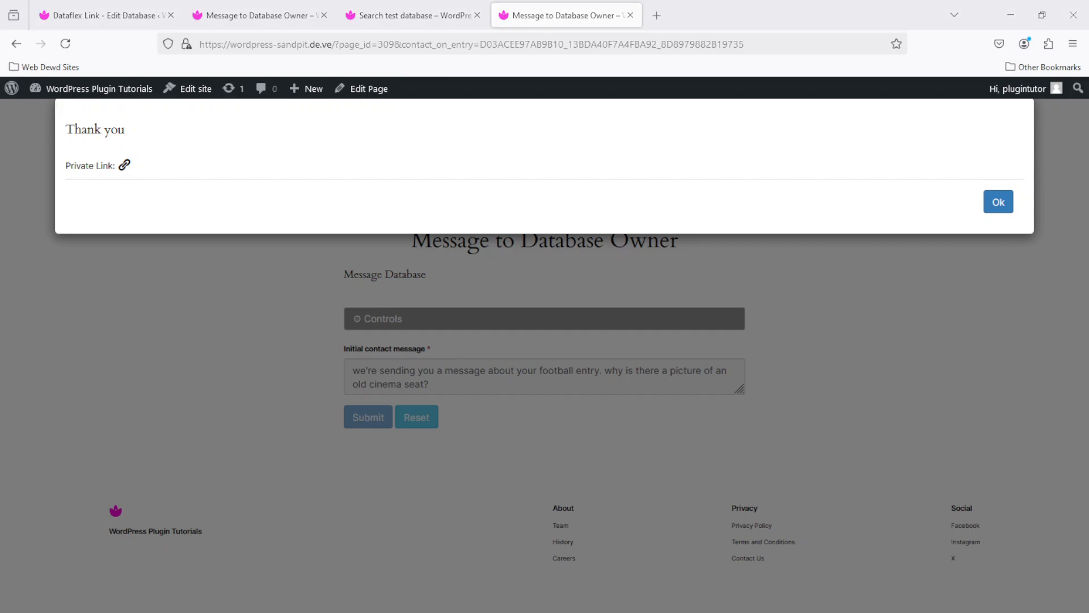
left_click_drag(0, 499, 421, 0)
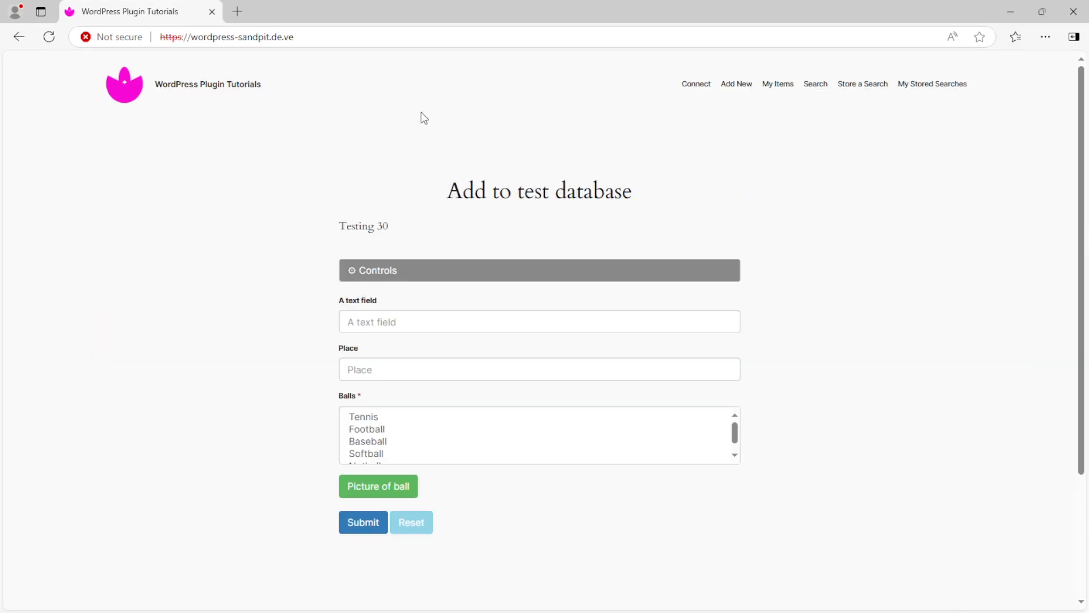
Check the connected account under Controls in Edge, then switch to Papercut SMTP
left_click(381, 272)
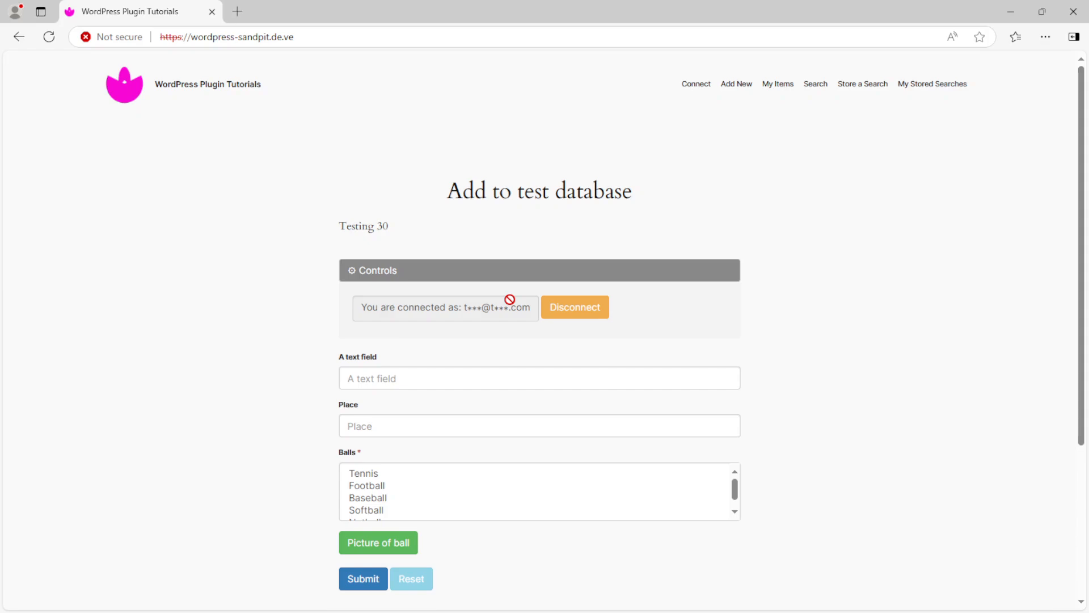
key("alt+Tab")
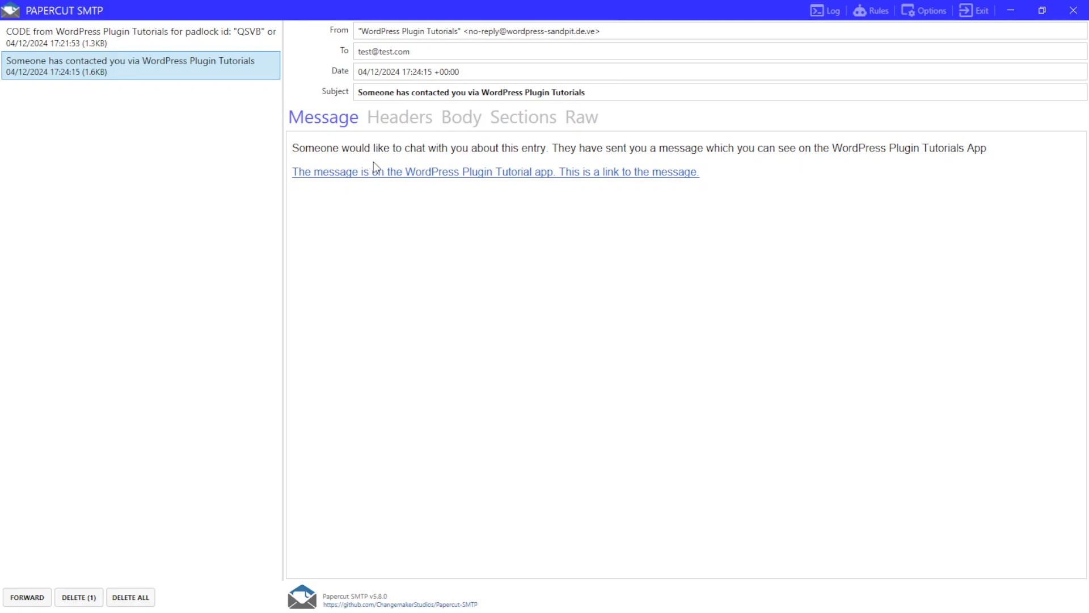
key("alt+Tab")
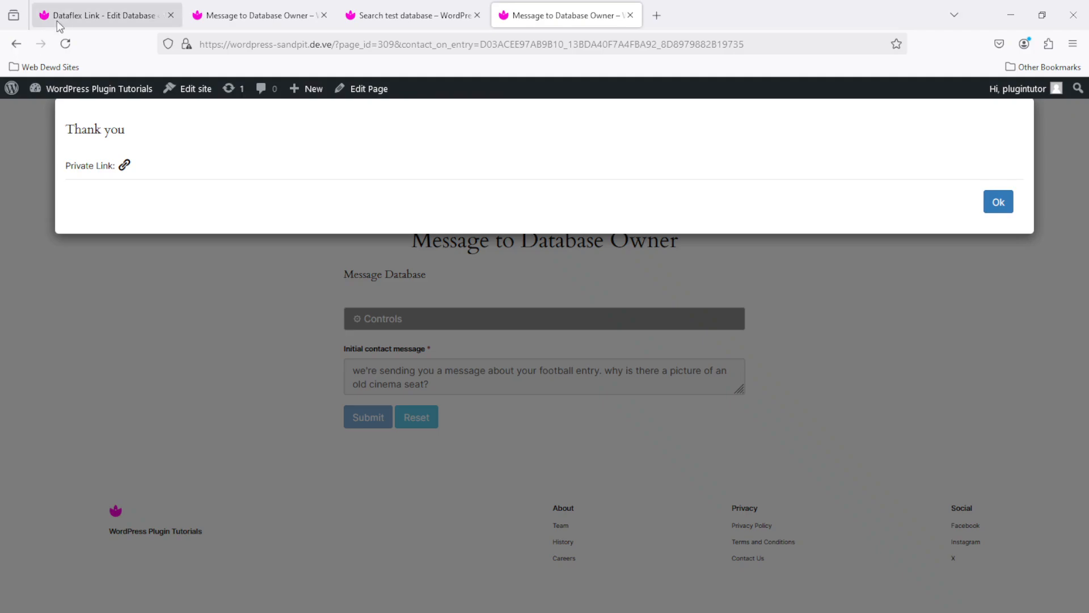
left_click(74, 8)
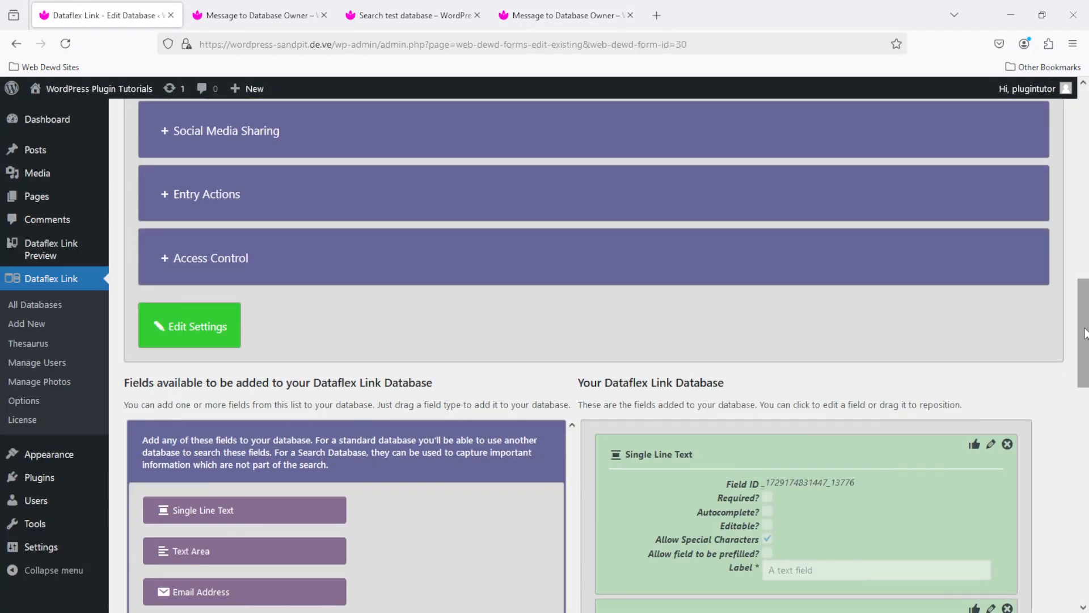
left_click_drag(1084, 333, 1080, 229)
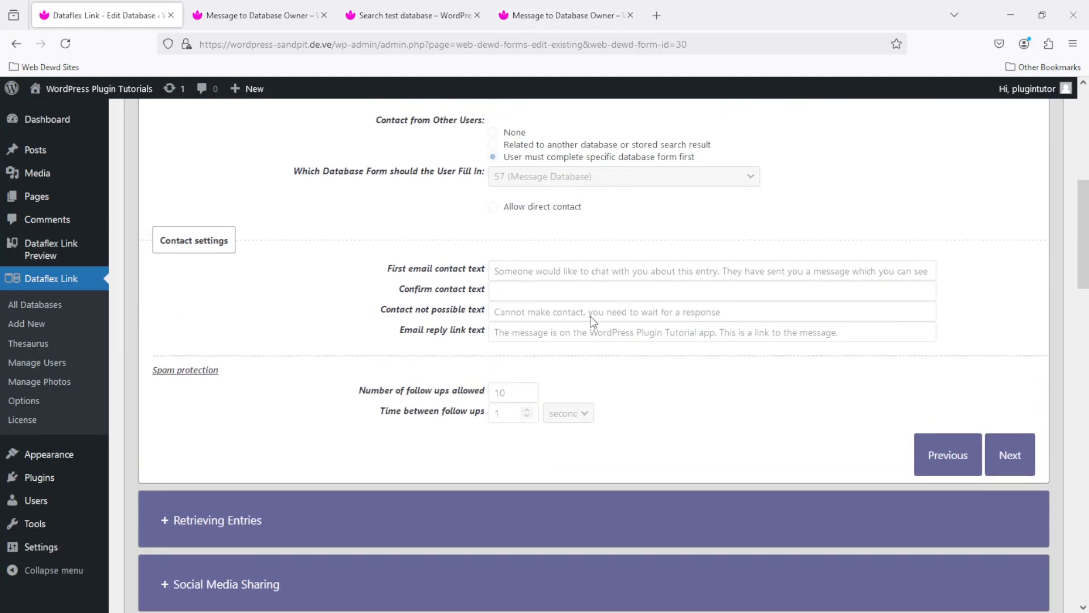
key("alt+Tab")
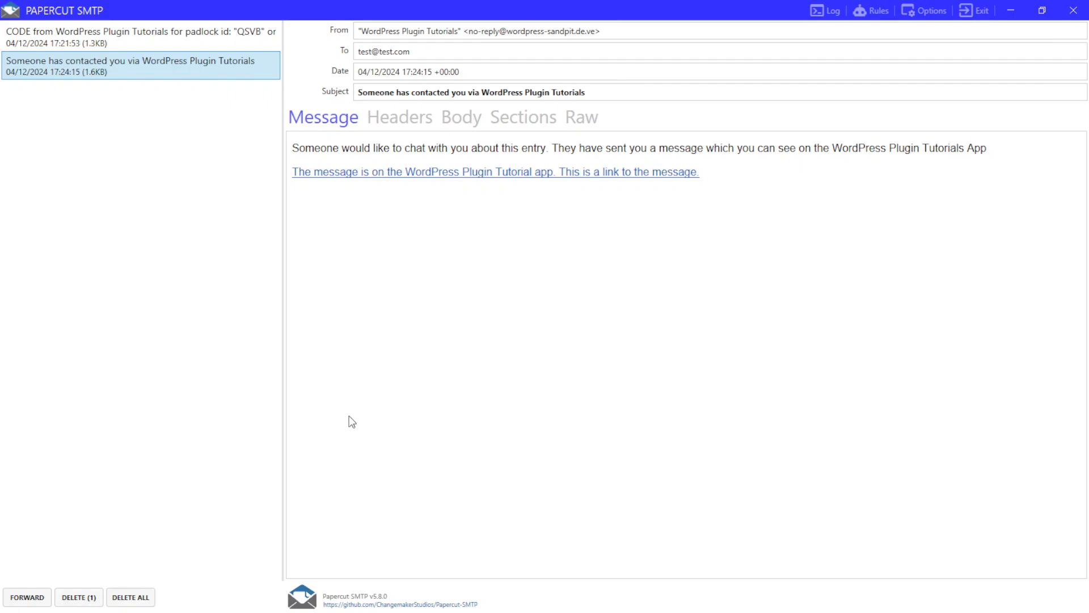
Copy the message link from the email and open it in Edge's address bar
left_click(526, 177)
left_click(304, 36)
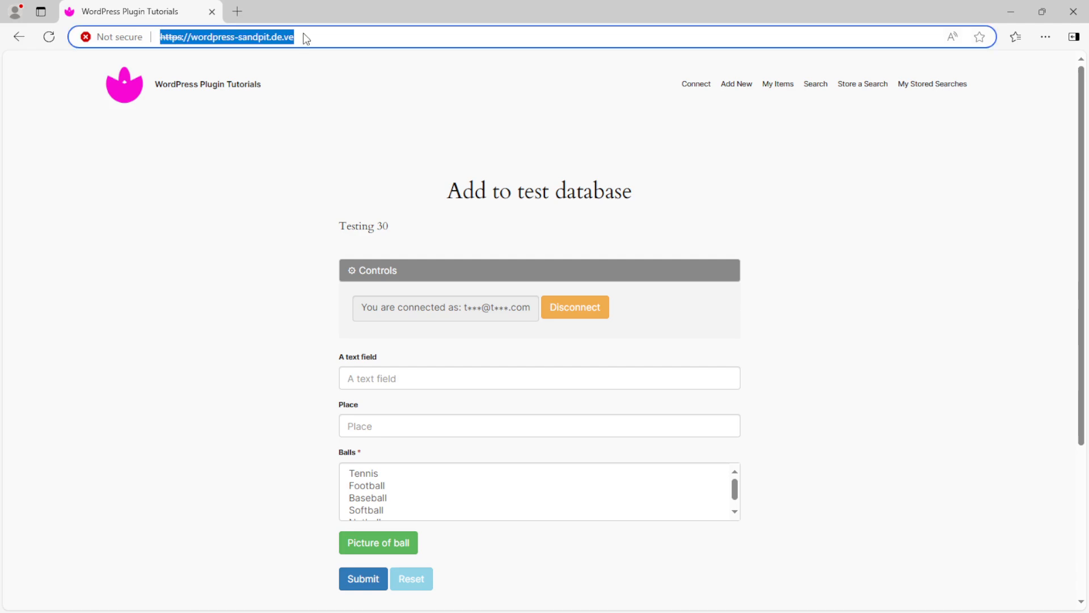
right_click(304, 34)
left_click(392, 209)
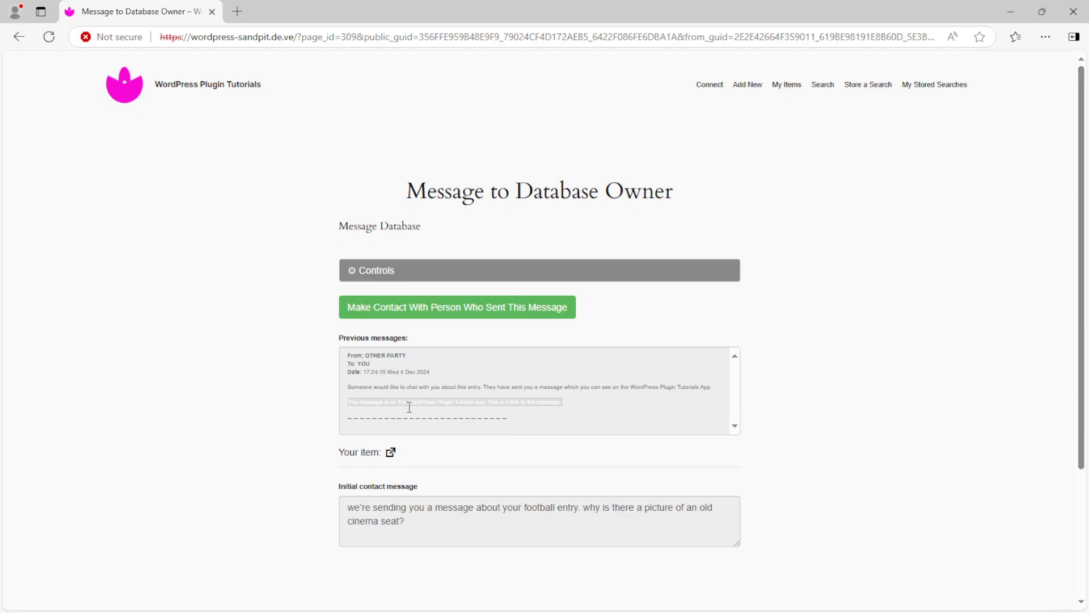
Open the referenced item in a second tab, check Controls, and start a reply to the sender
left_click(393, 453)
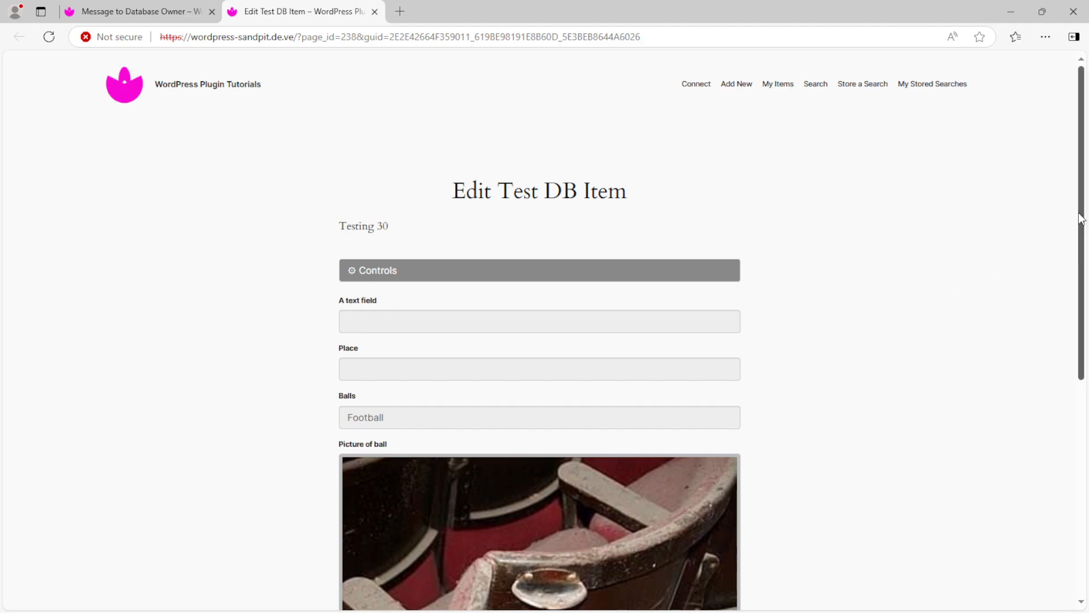
left_click(139, 12)
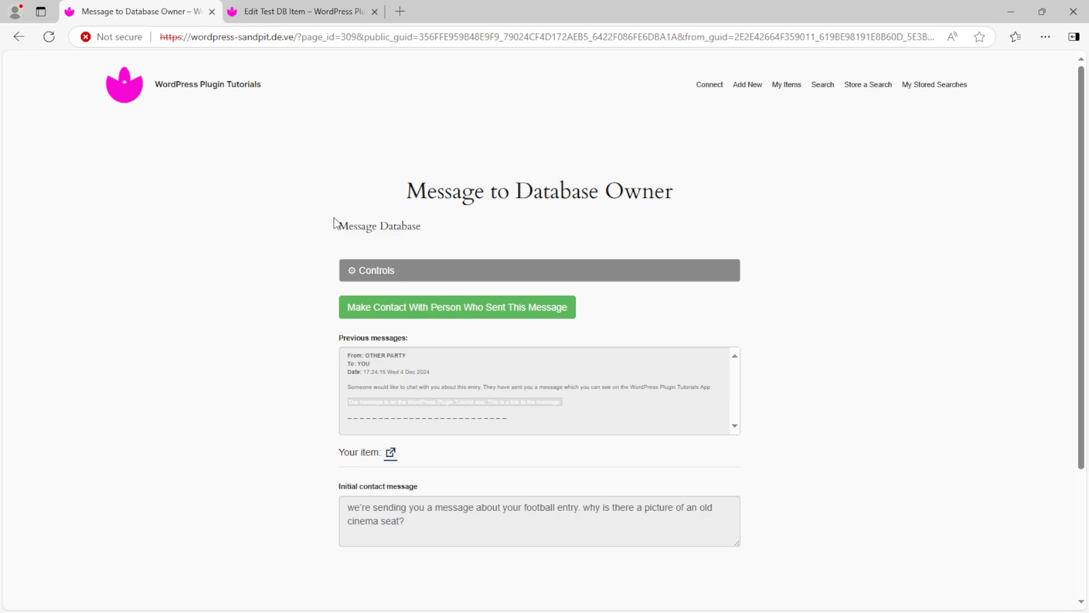
left_click(443, 279)
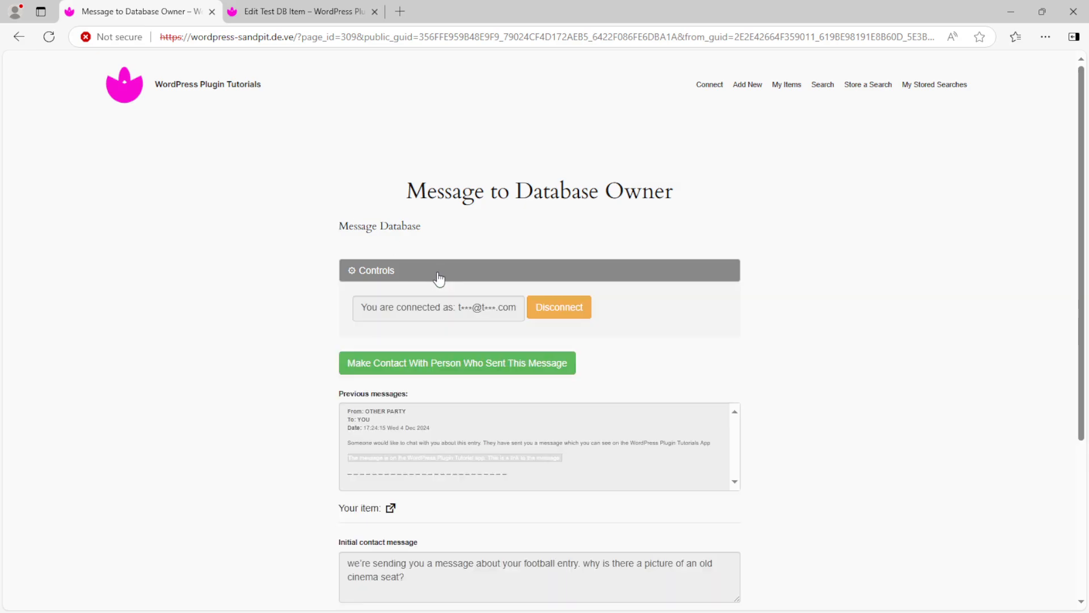
left_click(440, 278)
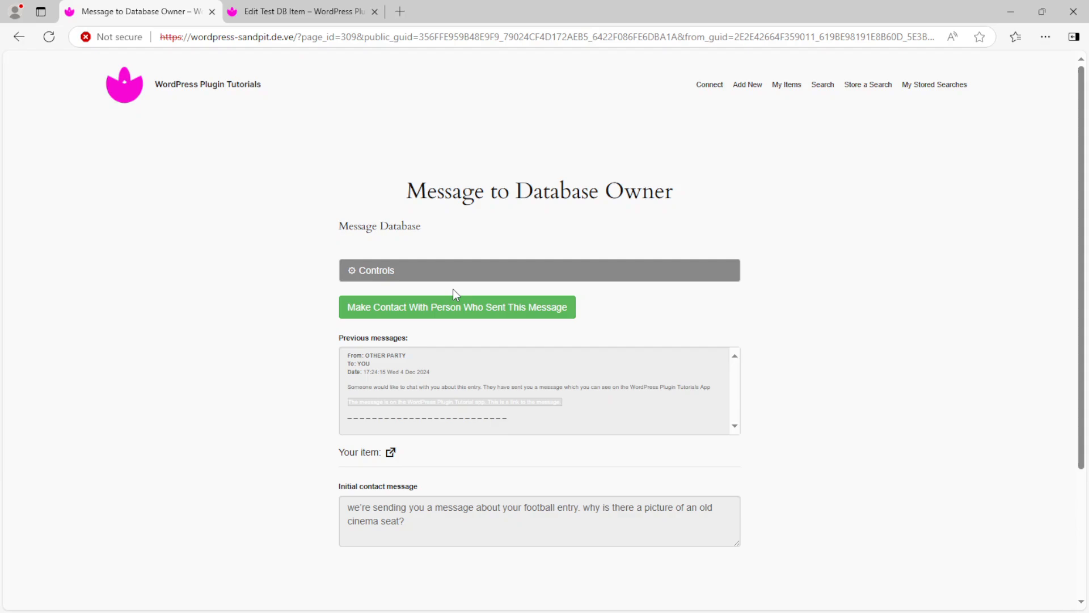
left_click(489, 308)
left_click(557, 368)
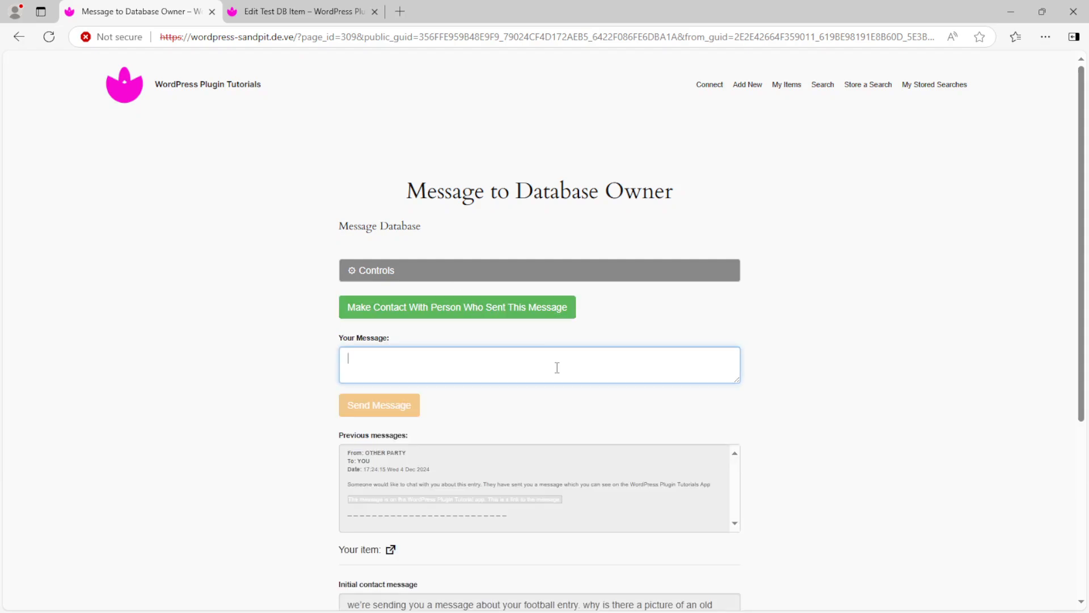
Send and confirm the reply 'because I wanted to!', then open the private response email in Papercut
type("because I ")
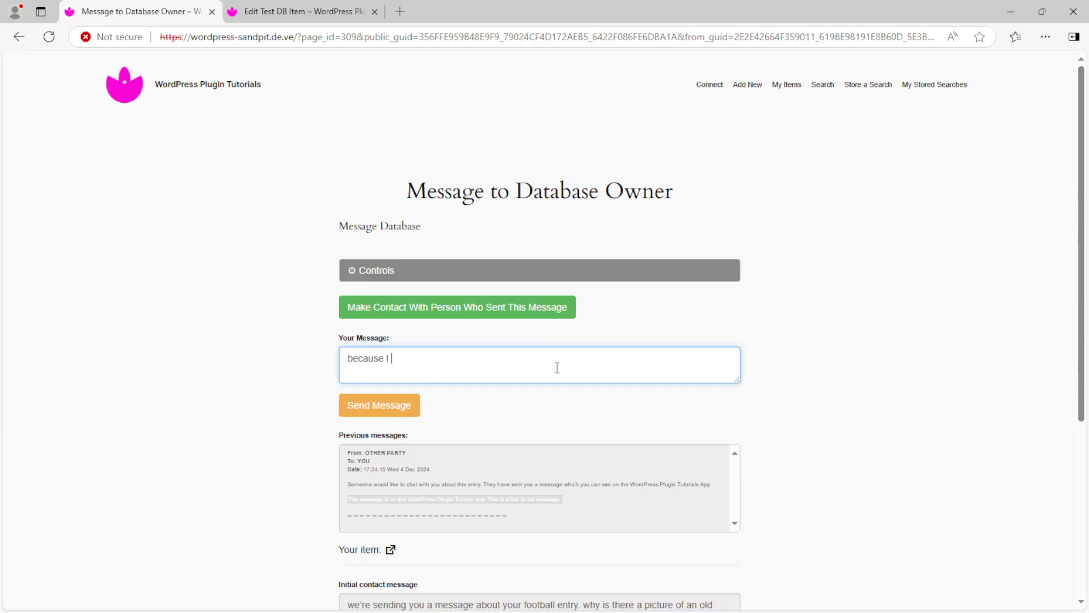
type("wanted to!")
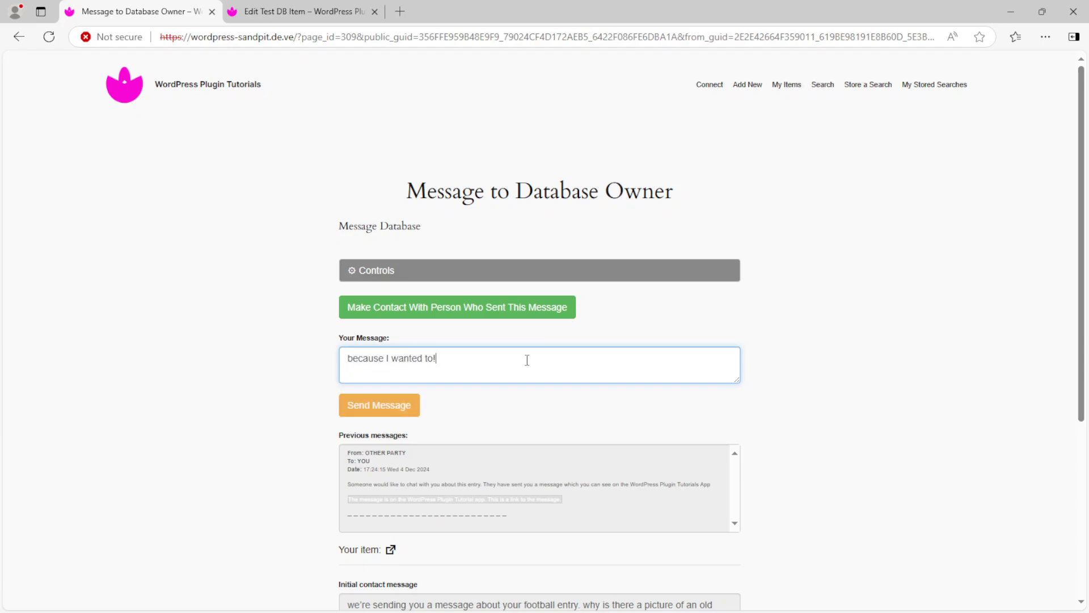
left_click(376, 413)
left_click(333, 159)
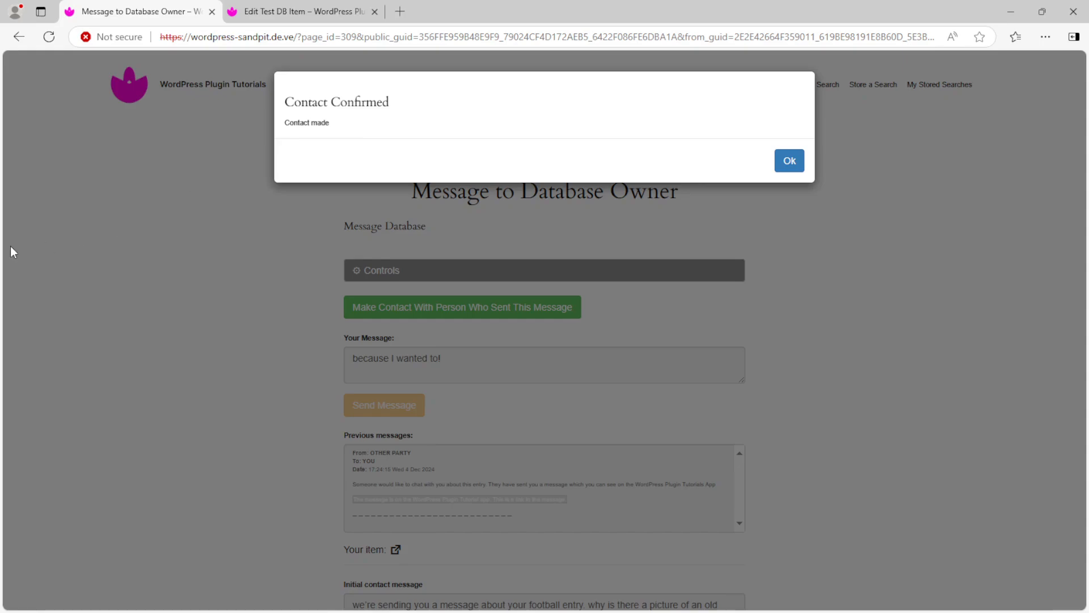
key("alt+Tab")
left_click(193, 93)
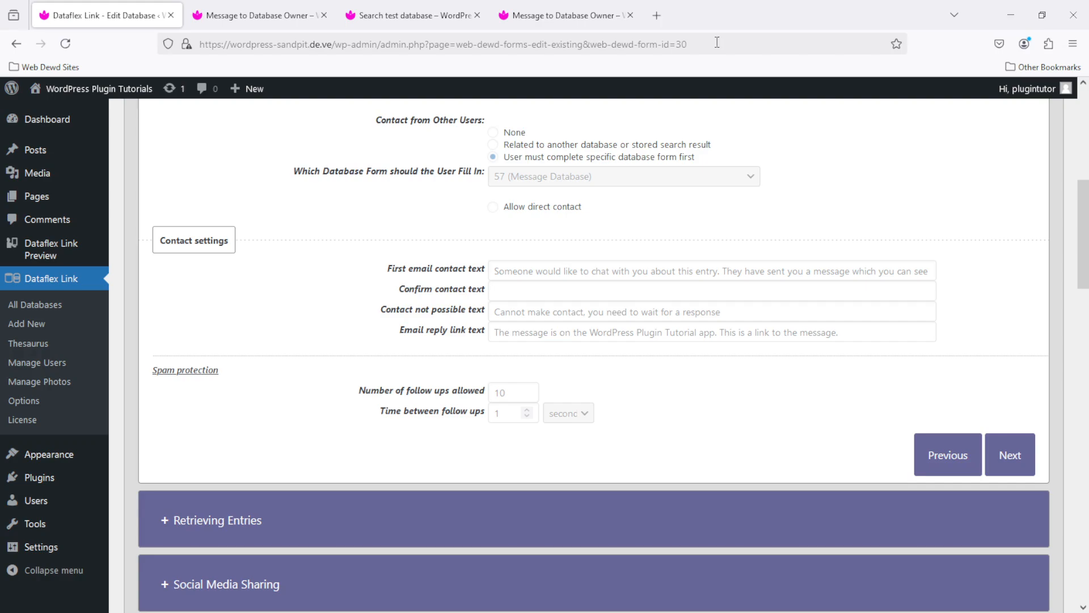
Edit the Message Database (id 57) in Dataflex Link and expand its Email Contact settings
left_click(31, 306)
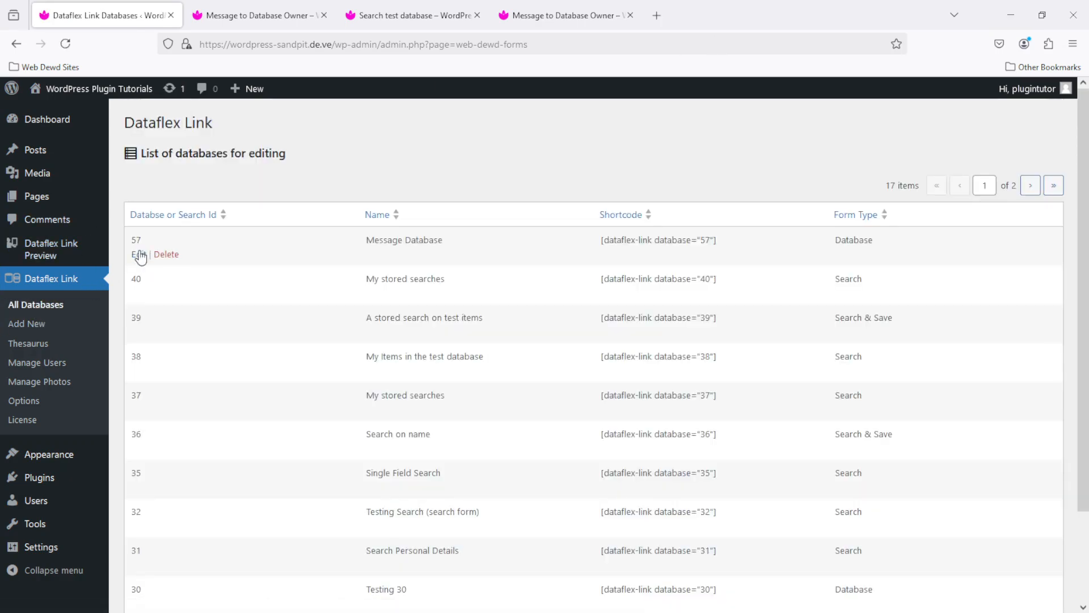
left_click(139, 255)
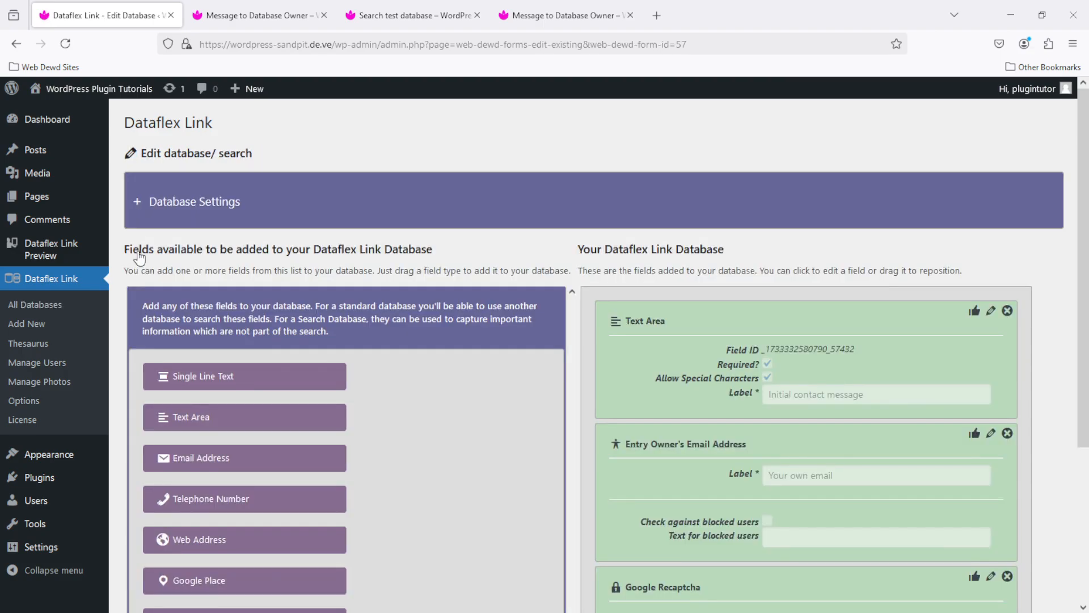
left_click(171, 202)
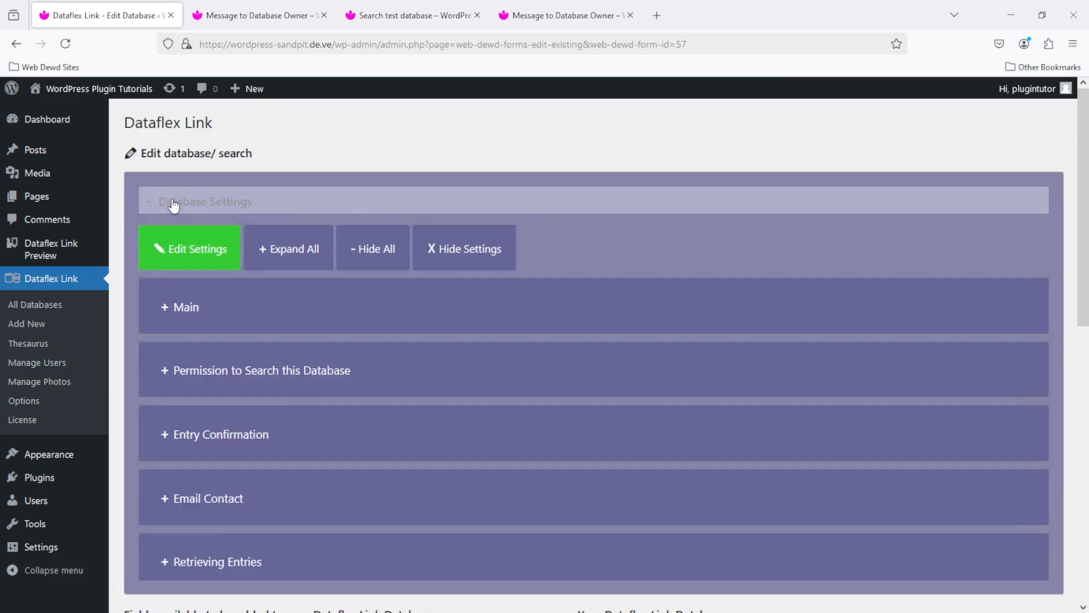
scroll(782, 157, "down", 6)
left_click(199, 146)
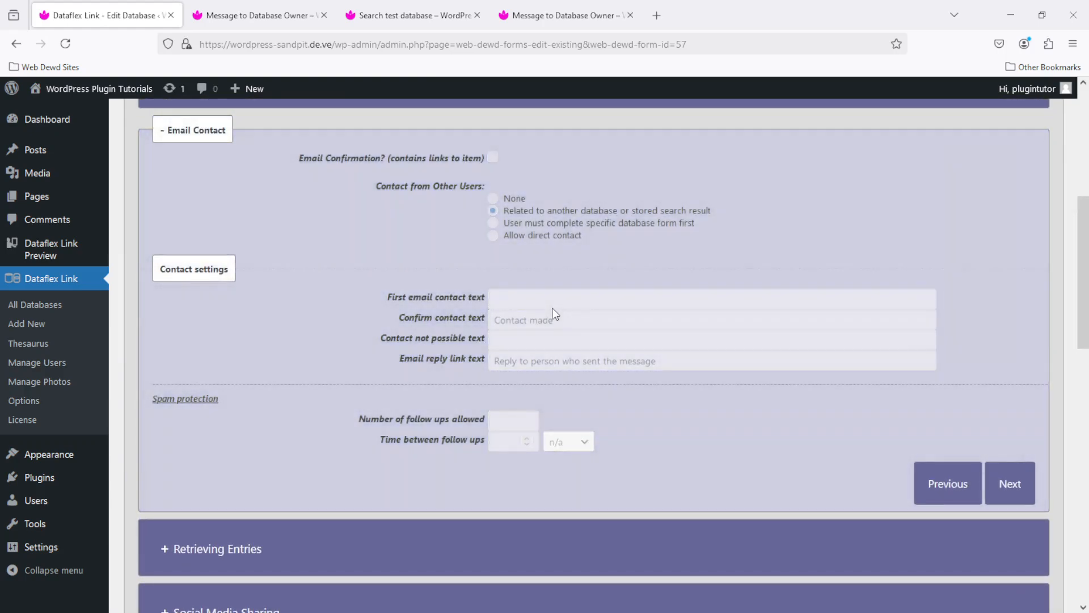